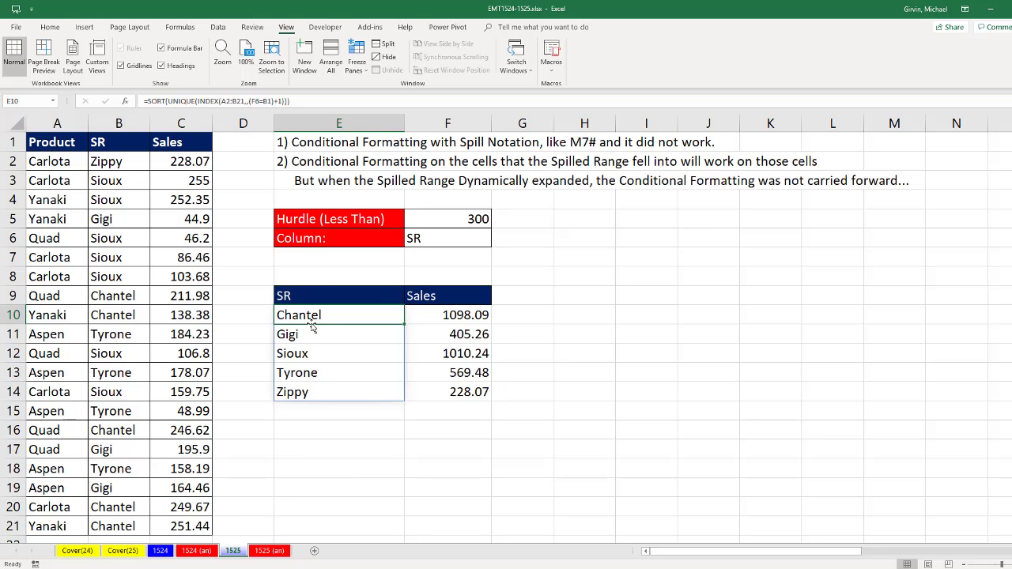
Step: Inspect the SR list's sorting formula and the spilled SUMIFS Sales formula without changing them
double_click(313, 318)
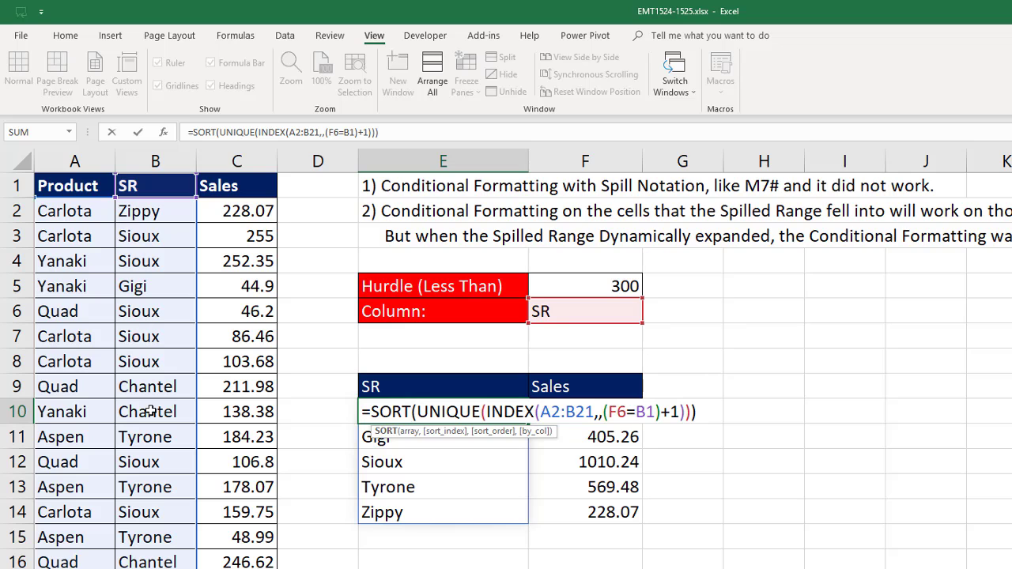
key(Escape)
double_click(582, 411)
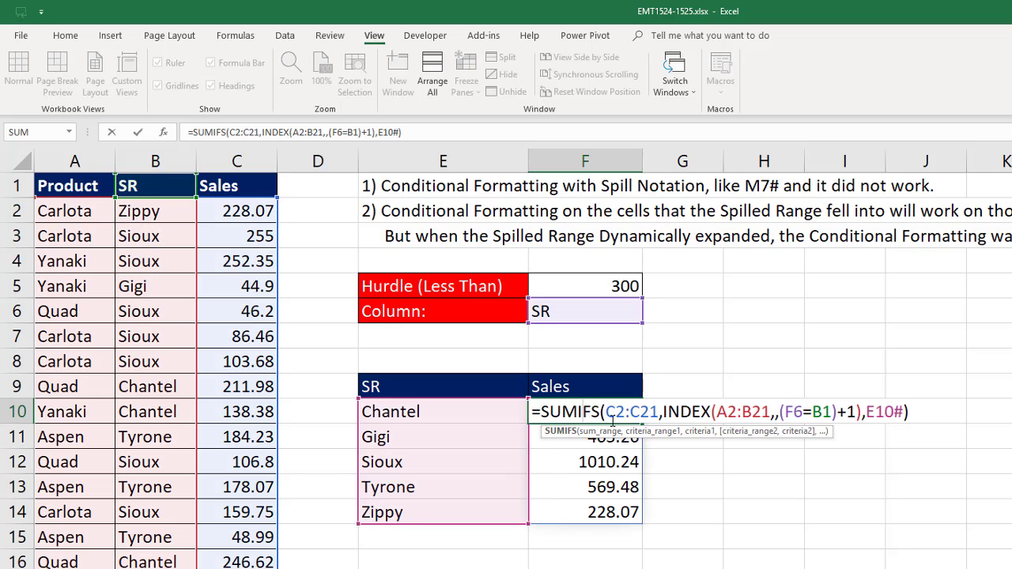
click(897, 412)
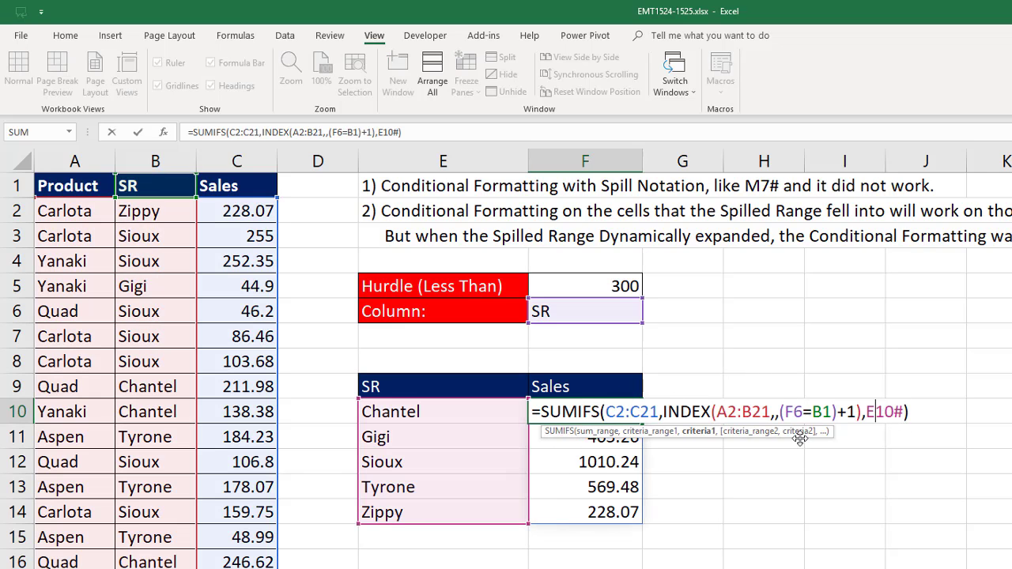
double_click(885, 412)
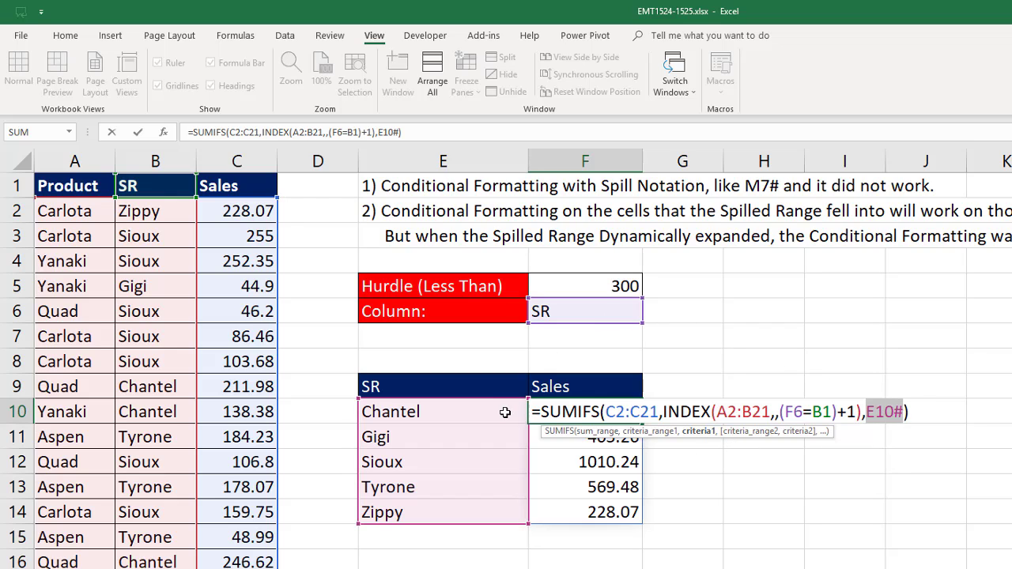
key(Escape)
Step: Regroup the summary by Product in the F6 Column choice, then back to SR
click(558, 316)
click(648, 317)
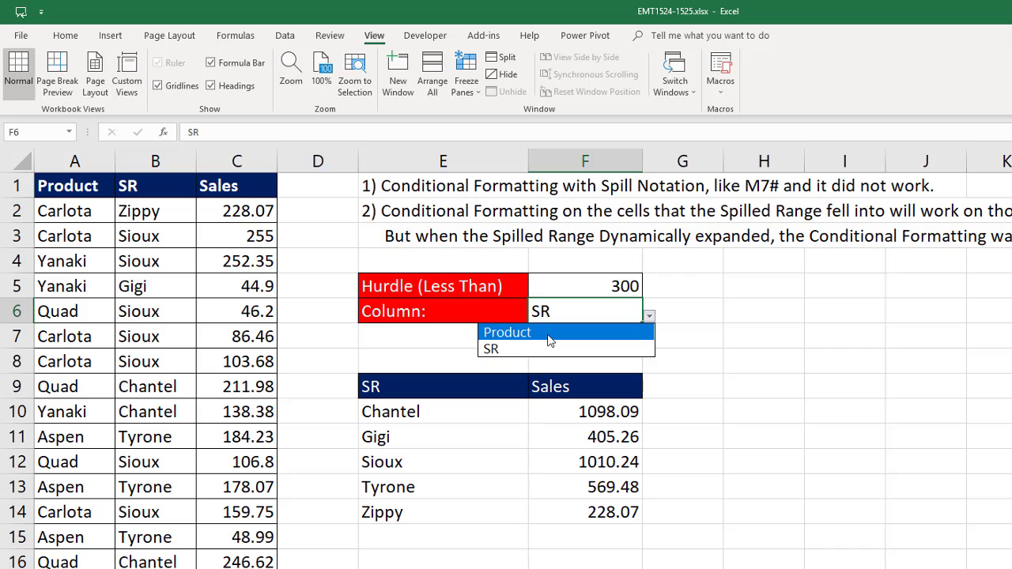
click(553, 333)
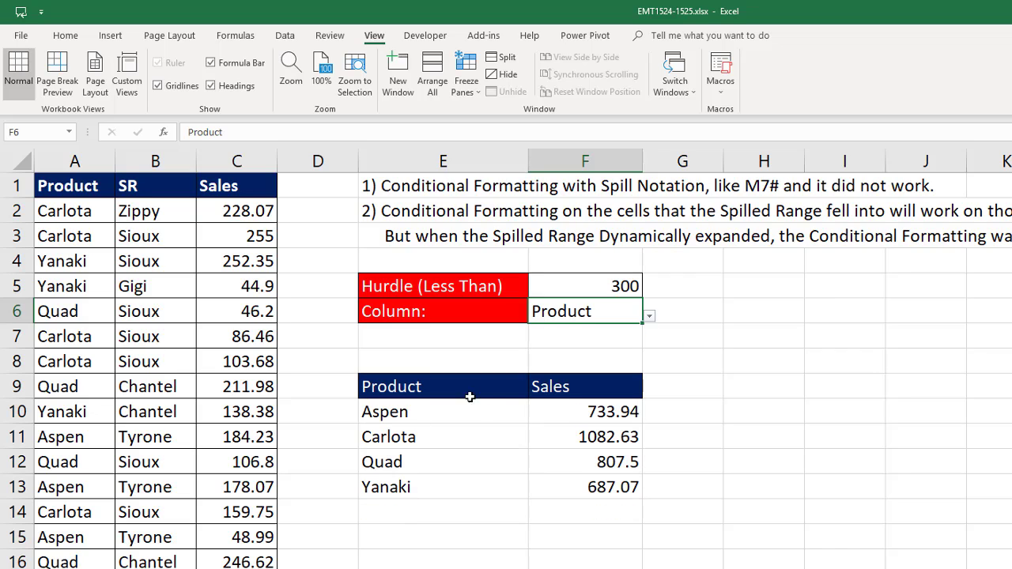
click(649, 317)
click(565, 350)
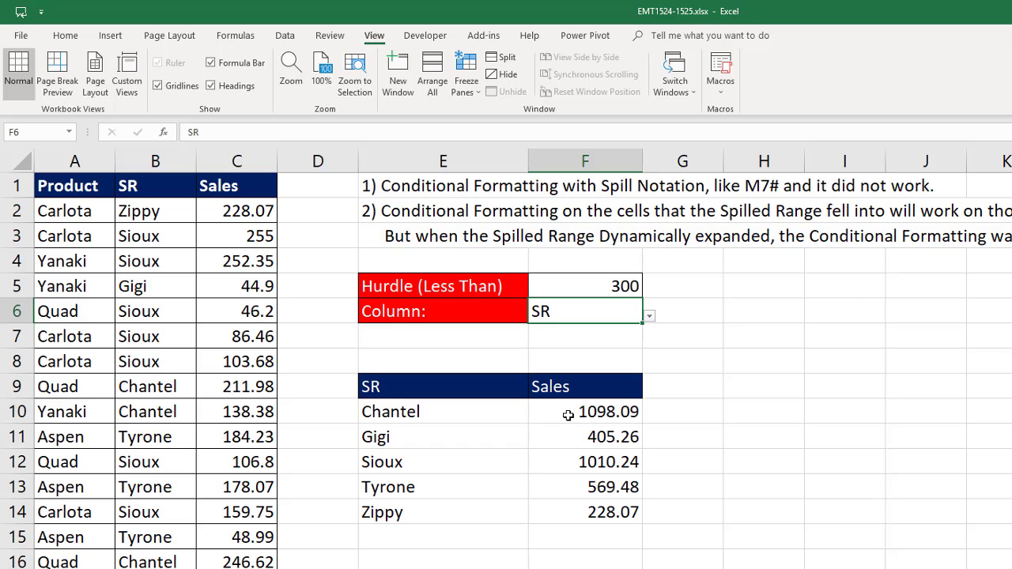
Step: Enter =F10#<F5 in H10, spilling TRUE only for Zippy's 228.07 total
click(751, 412)
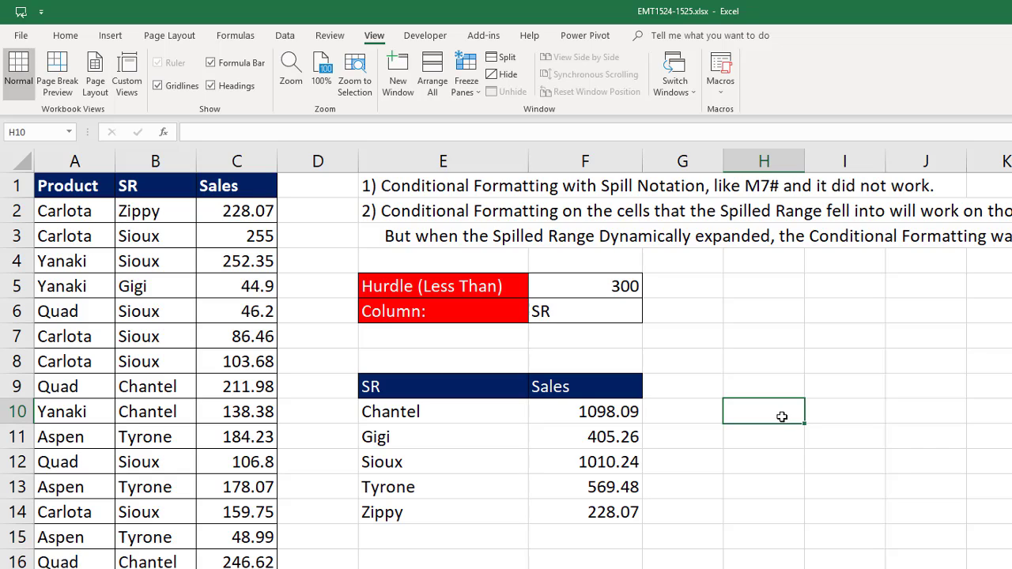
text(=)
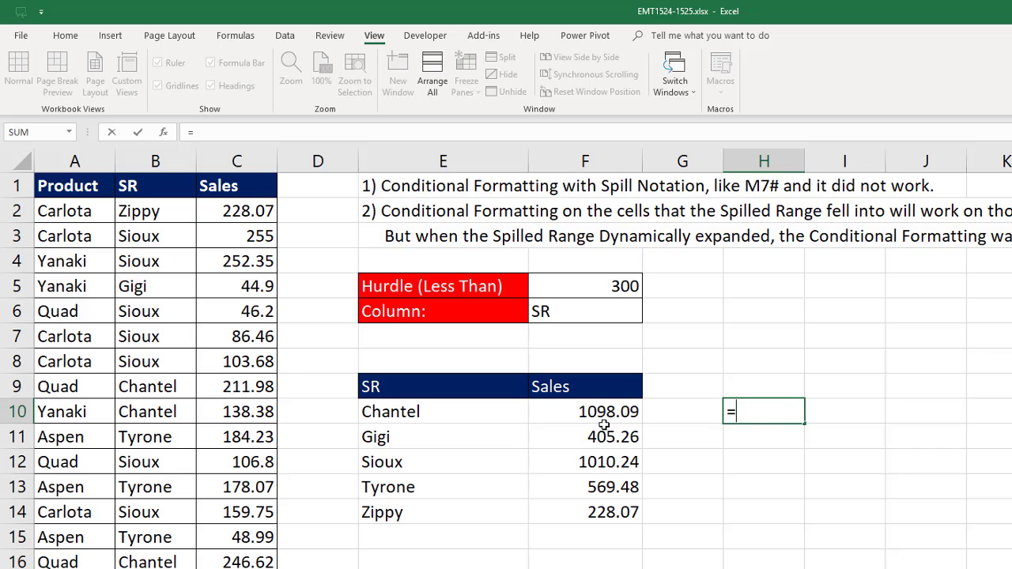
click(563, 412)
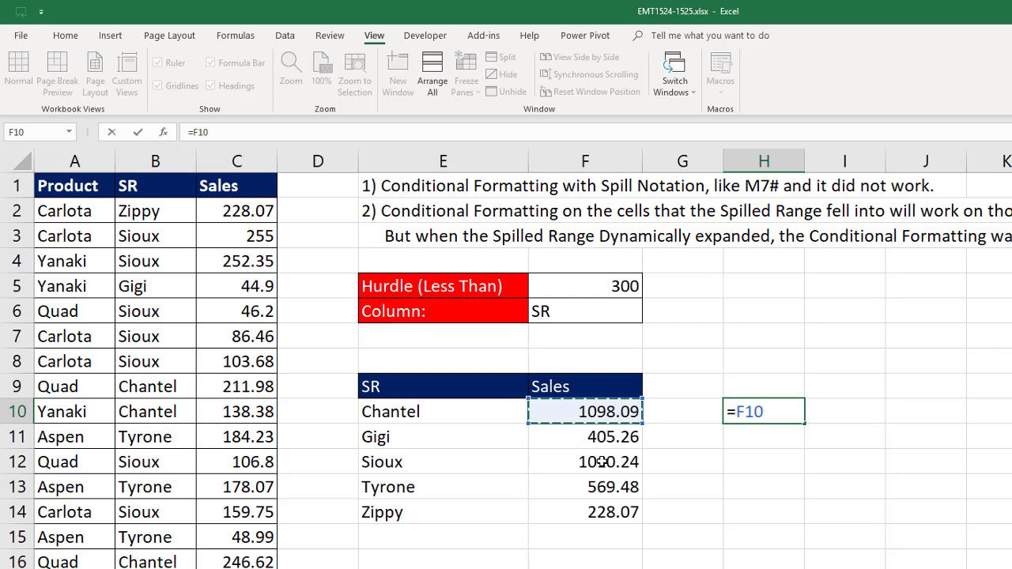
text(#<)
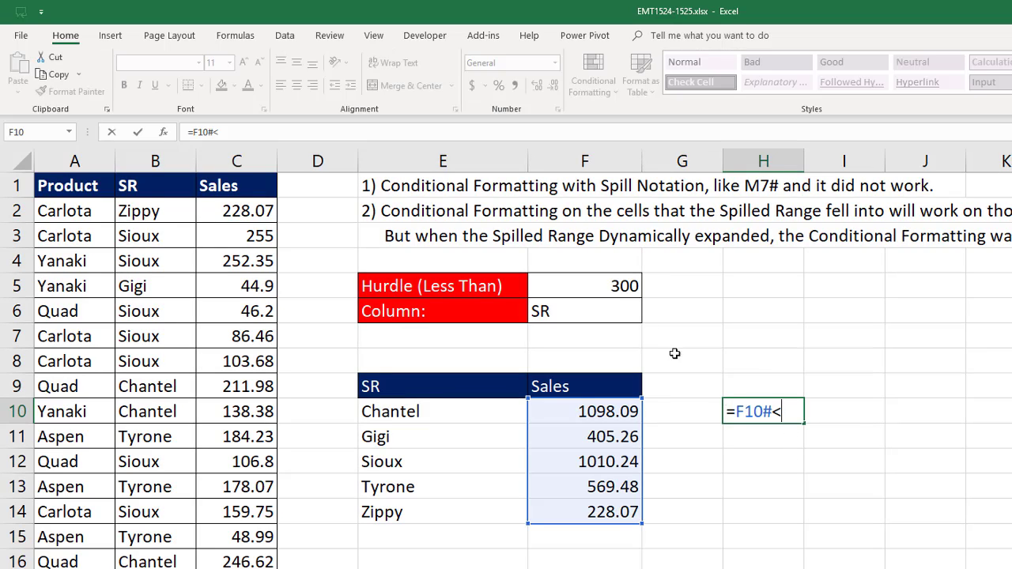
click(601, 283)
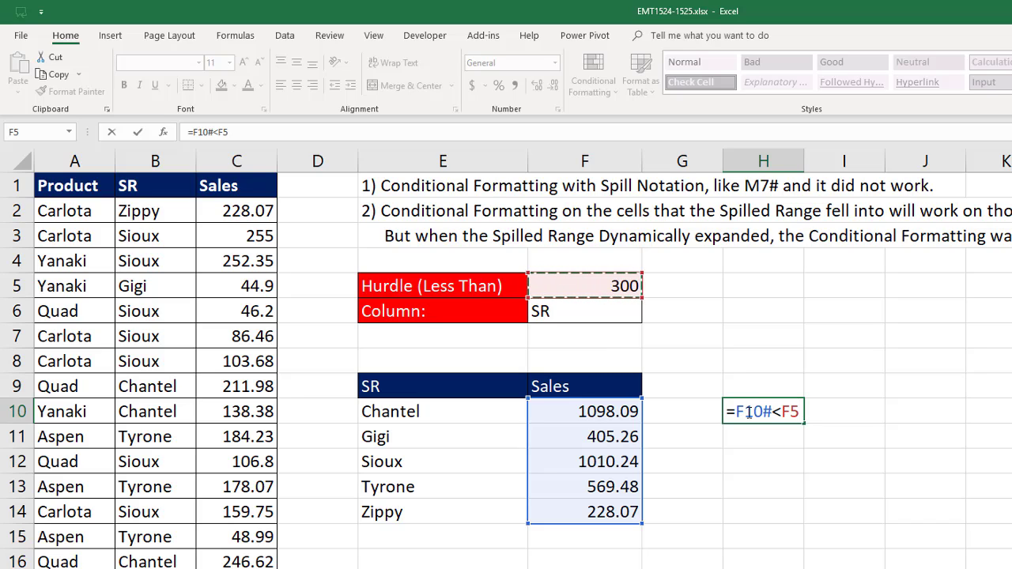
key(Return)
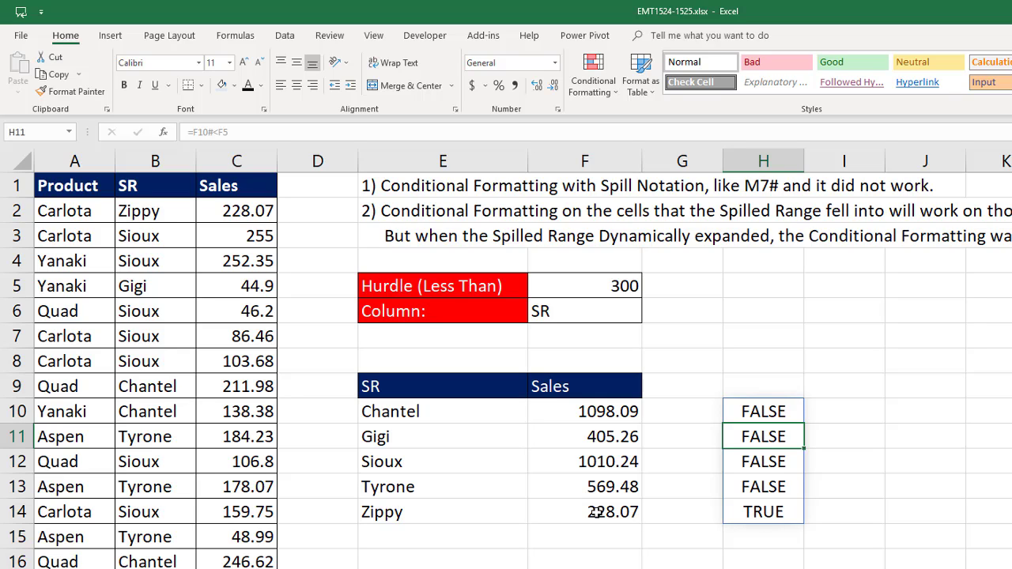
double_click(783, 408)
Step: Copy H10's =F10#<F5 formula text and select the Sales totals F10:F14
drag(738, 411, 854, 415)
key(ctrl+c)
key(Escape)
drag(620, 408, 629, 510)
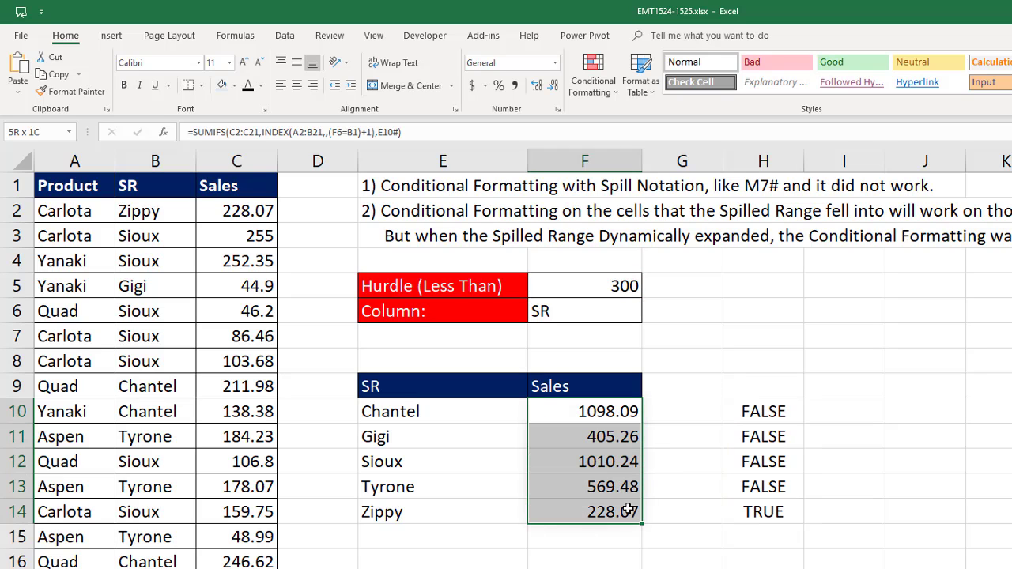
Step: Create a formula-based conditional format =F10#<F5 with a yellow fill on F10:F14
click(615, 93)
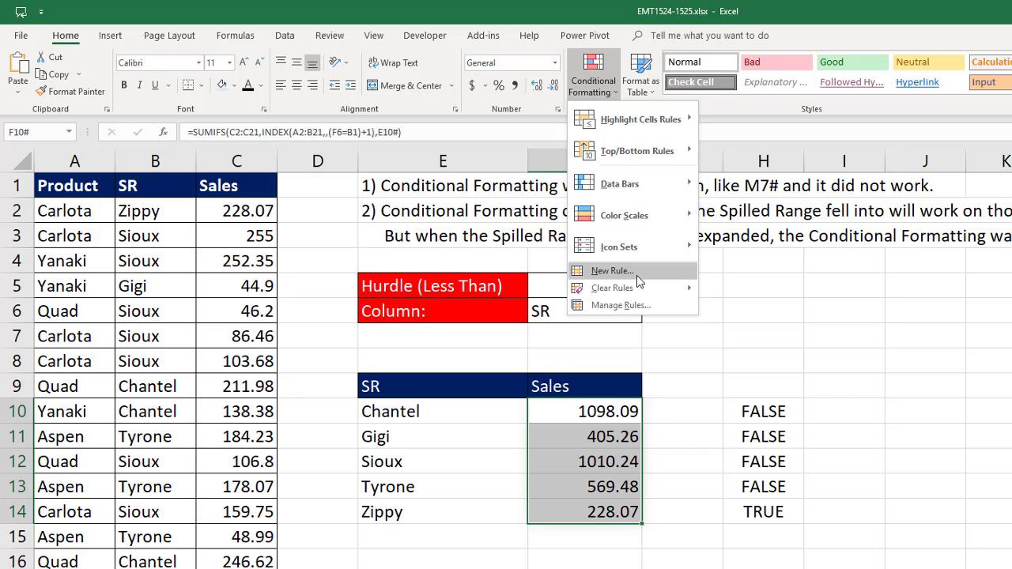
click(613, 271)
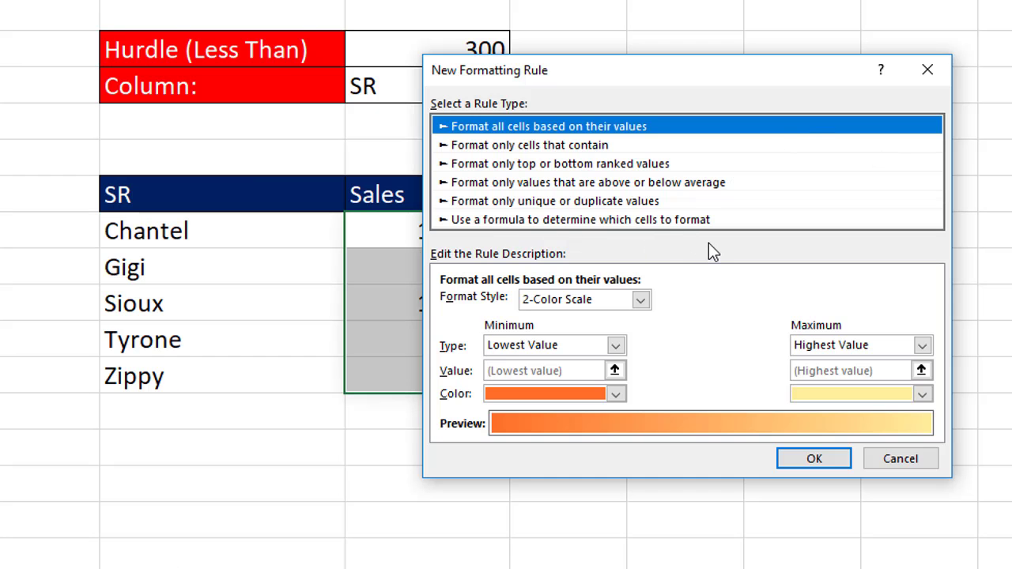
key(Page_Down)
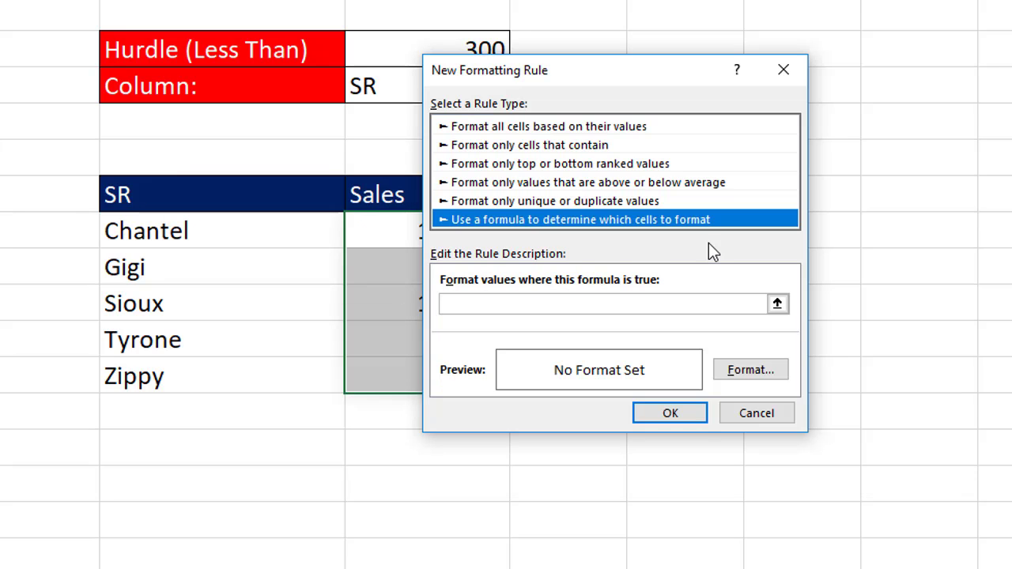
click(474, 302)
key(Tab)
key(Tab)
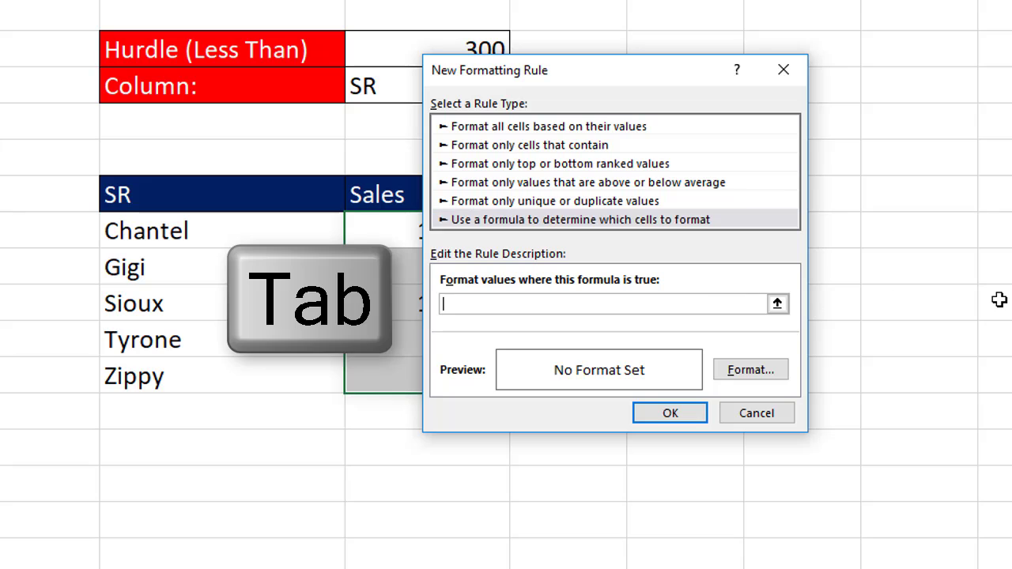
key(ctrl+v)
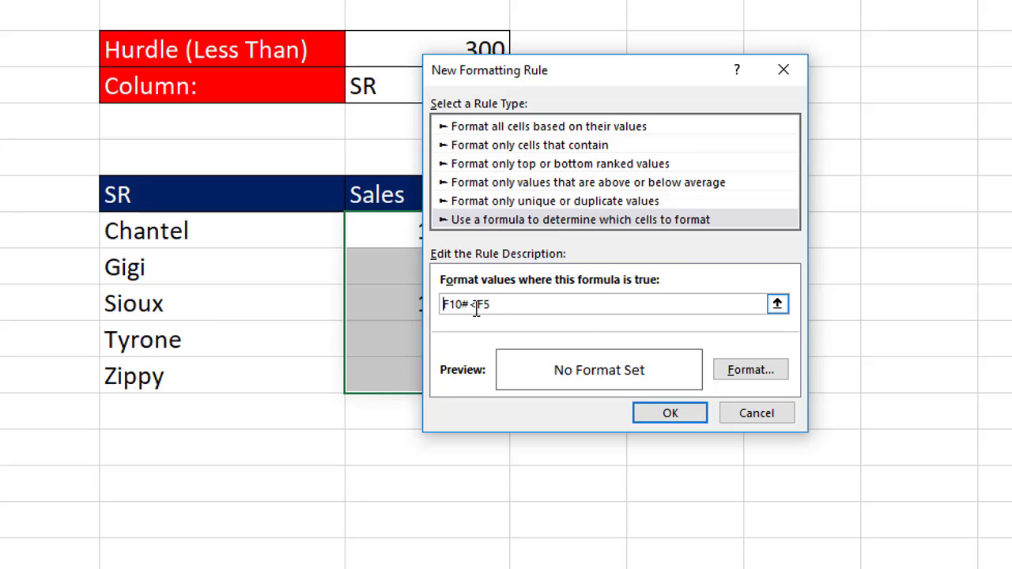
text(=)
key(Tab)
key(Return)
click(505, 228)
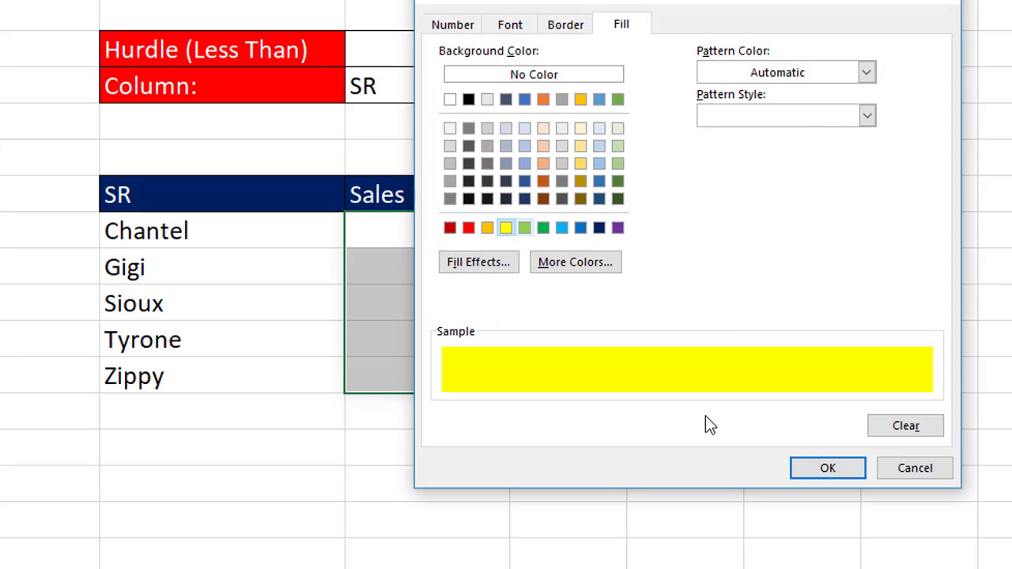
click(823, 468)
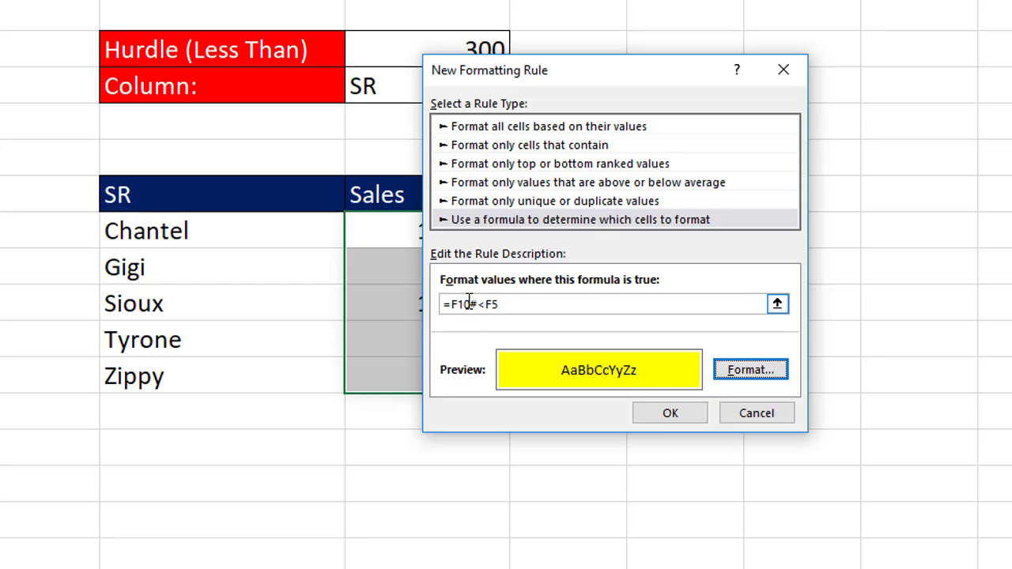
click(678, 413)
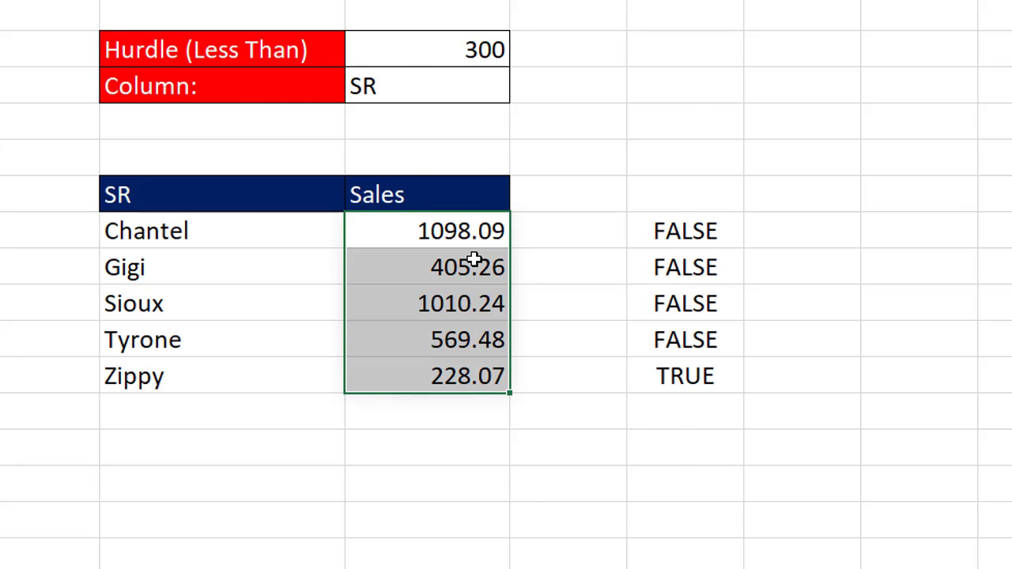
Step: Undo the yellow rule and enter =F10<$F$5 in an empty cell, filled down to Zippy's row
key(ctrl+z)
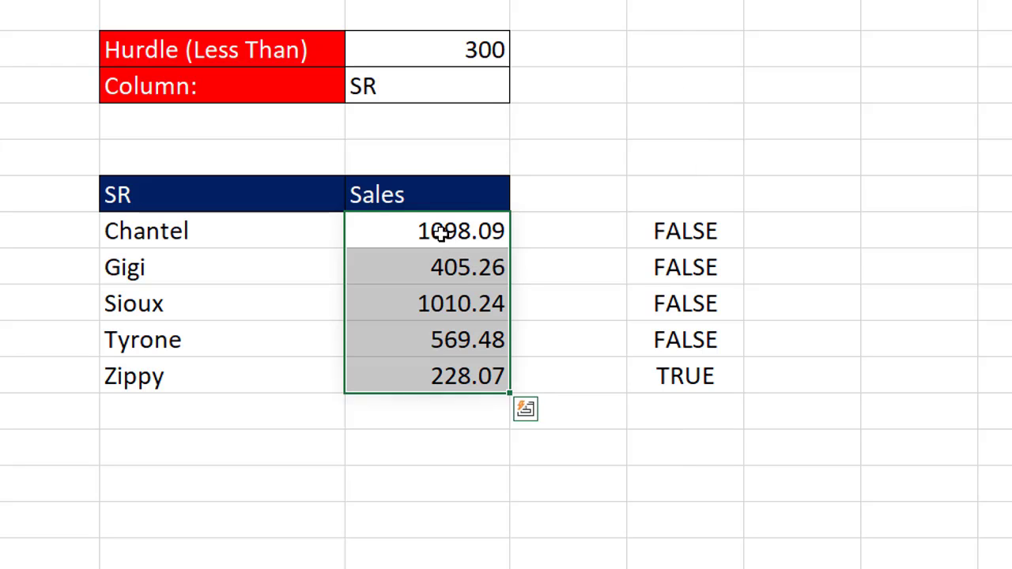
drag(441, 231, 469, 364)
click(925, 230)
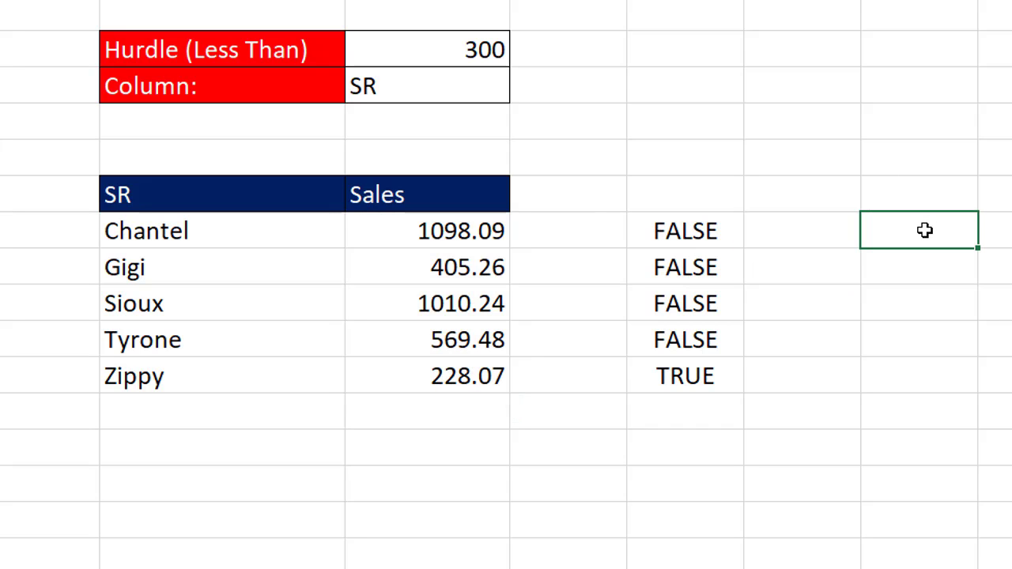
text(=)
click(455, 237)
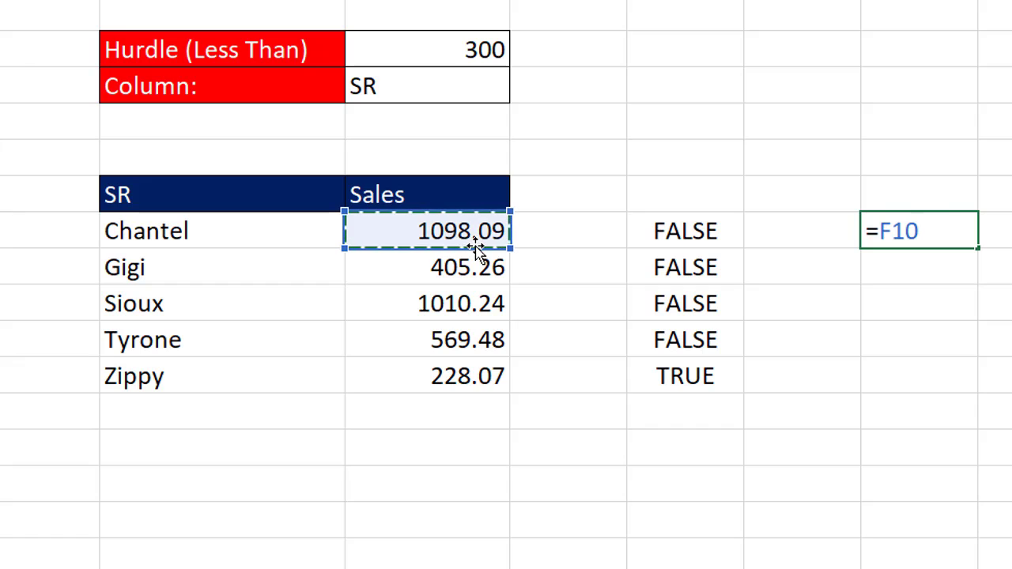
text(<)
click(445, 53)
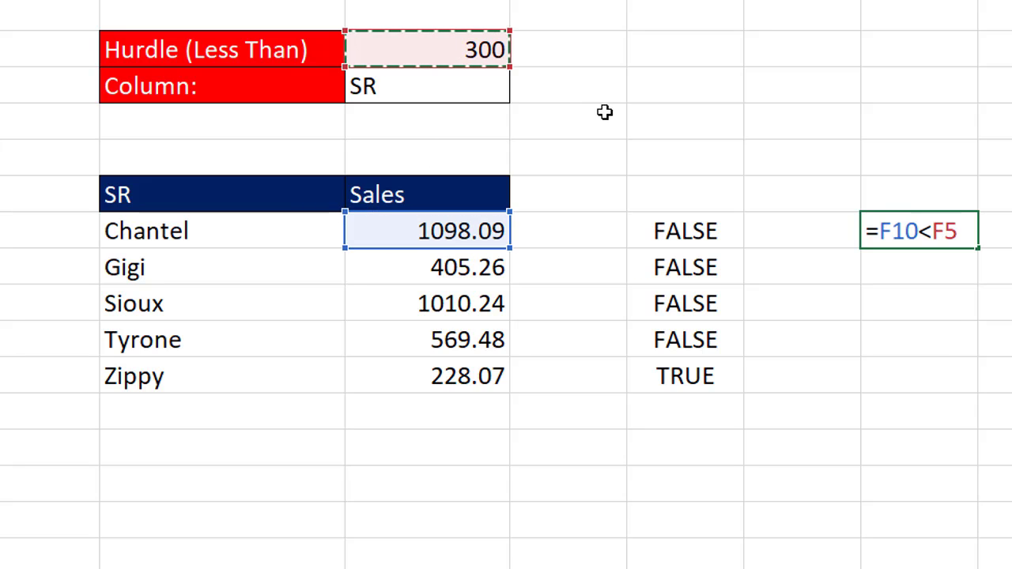
key(F4)
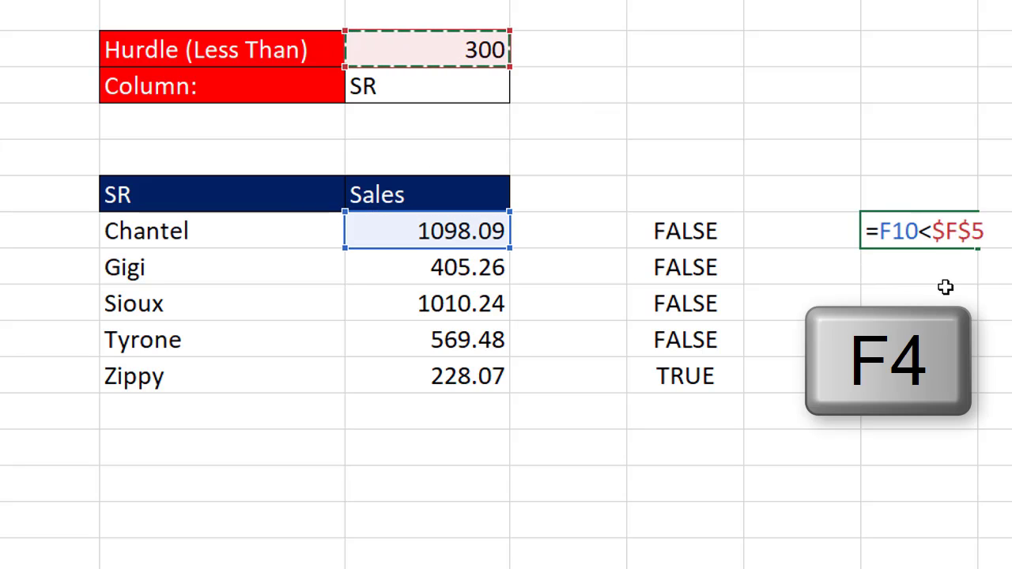
key(ctrl+Return)
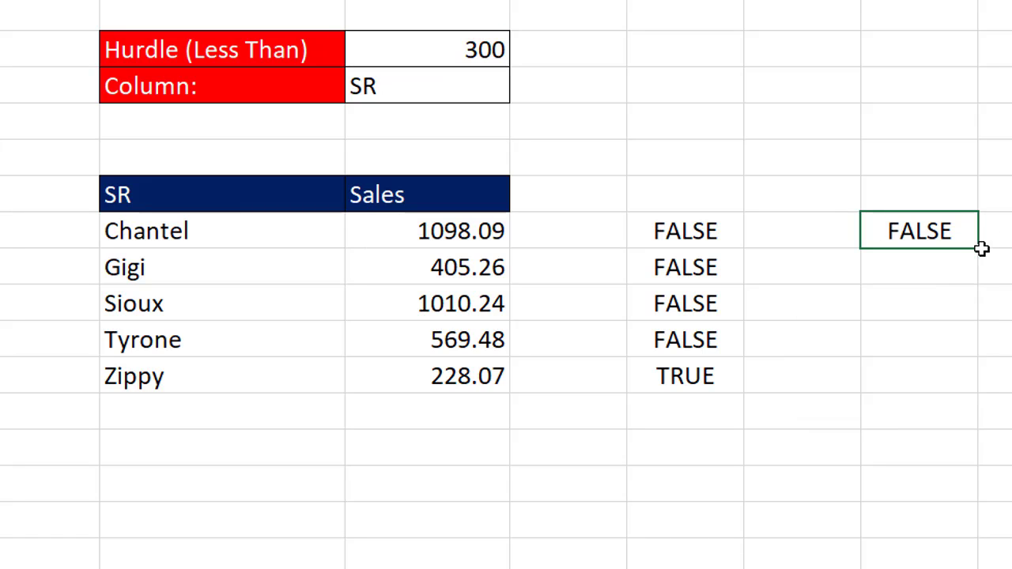
drag(977, 257, 970, 382)
Step: Copy the =F10<$F$5 formula text from the top test cell
click(913, 229)
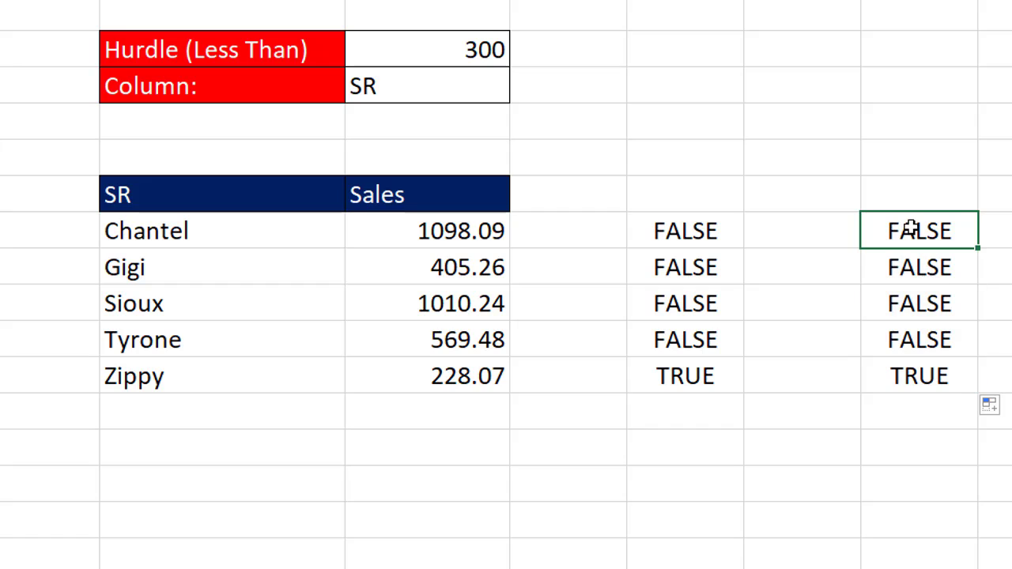
double_click(909, 229)
double_click(898, 231)
key(shift+End)
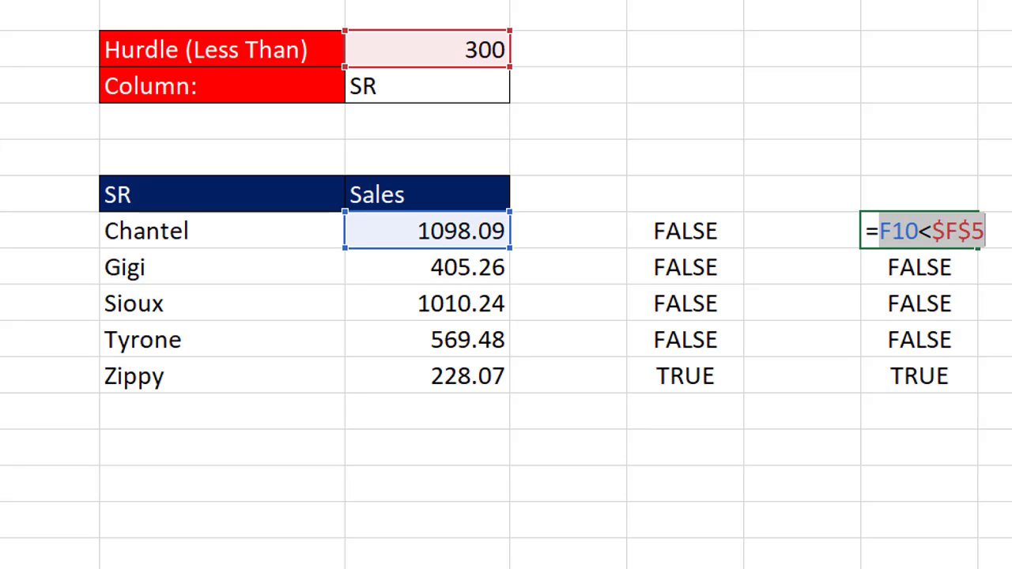
key(Escape)
key(Left)
Step: Select F10:F14 and start a new formula rule with the condition =F10<$F$5
drag(414, 241, 456, 370)
key(alt+h)
key(l)
key(n)
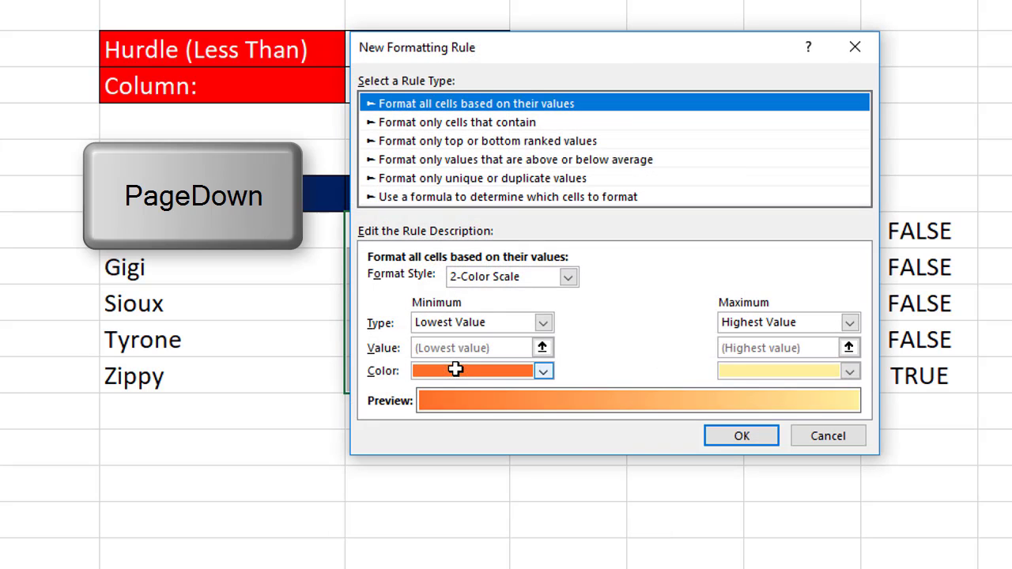
key(Page_Down)
key(Tab)
key(ctrl+v)
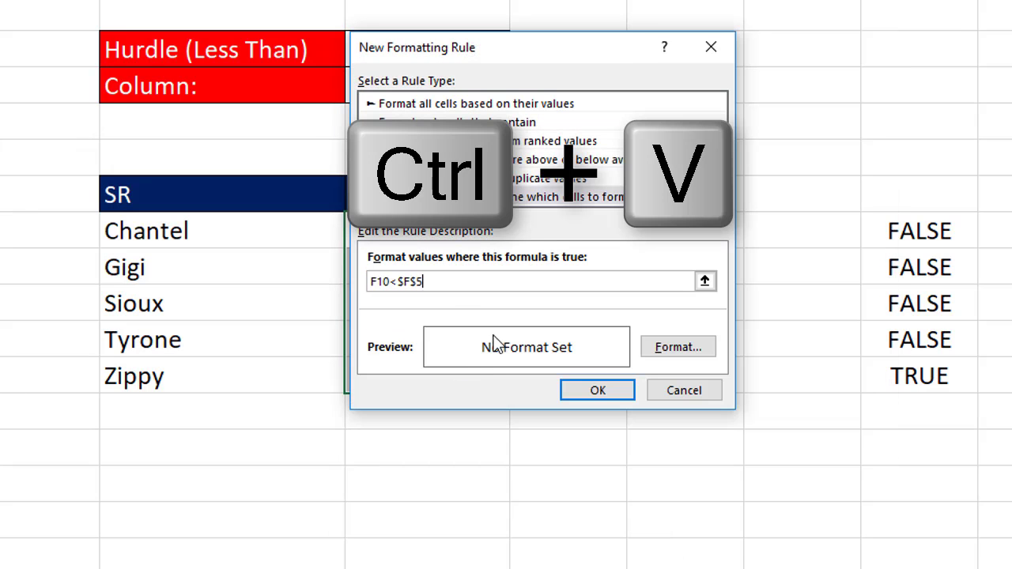
click(372, 281)
text(=)
Step: Give the rule a yellow fill and apply it, highlighting only 228.07
key(alt+f)
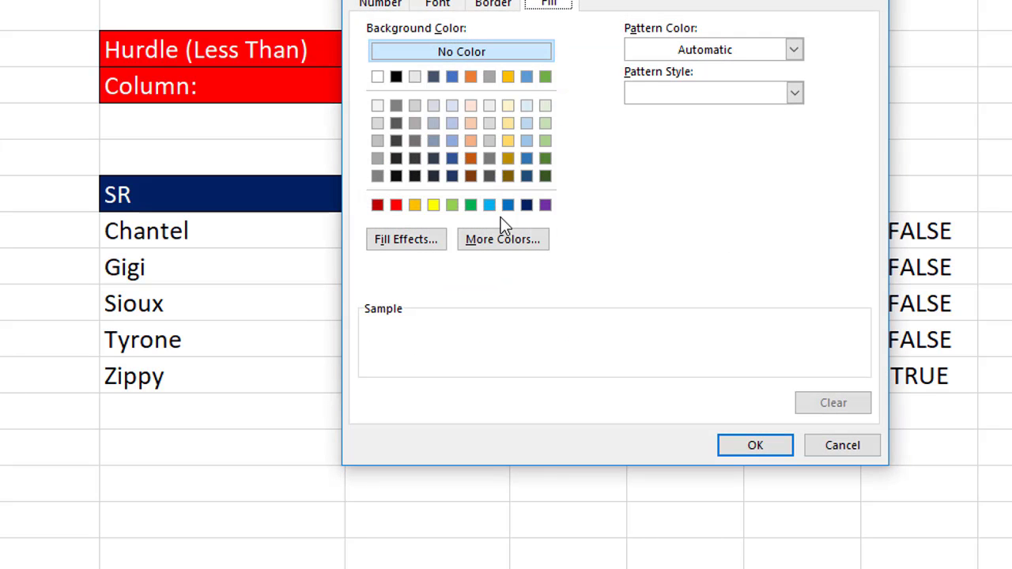
click(433, 205)
click(721, 443)
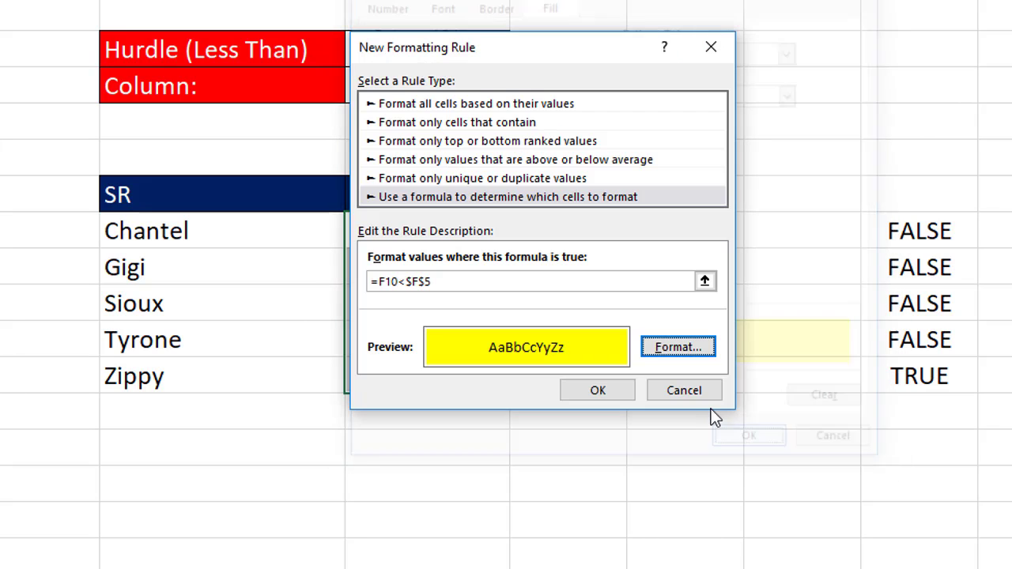
click(601, 390)
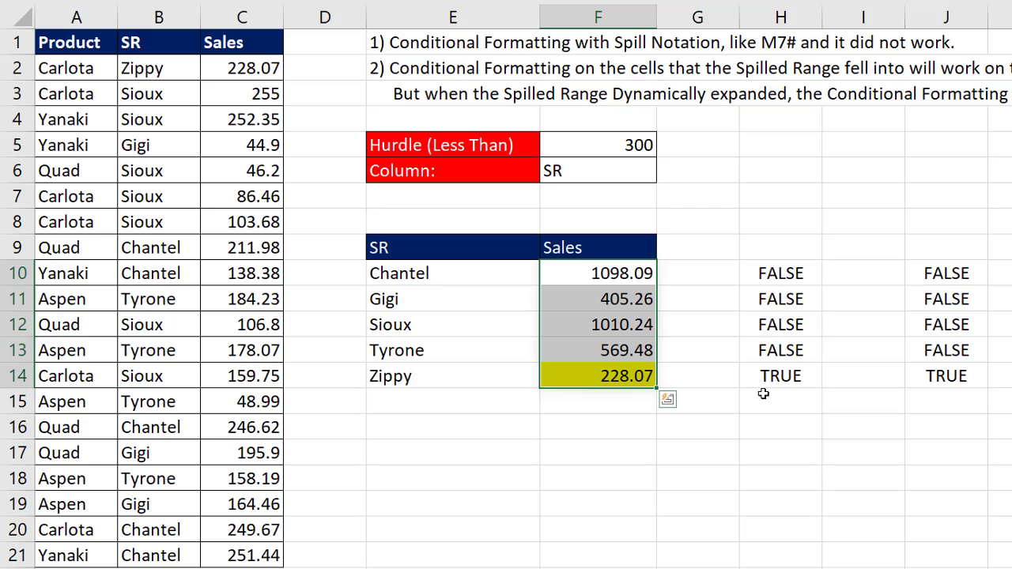
click(157, 95)
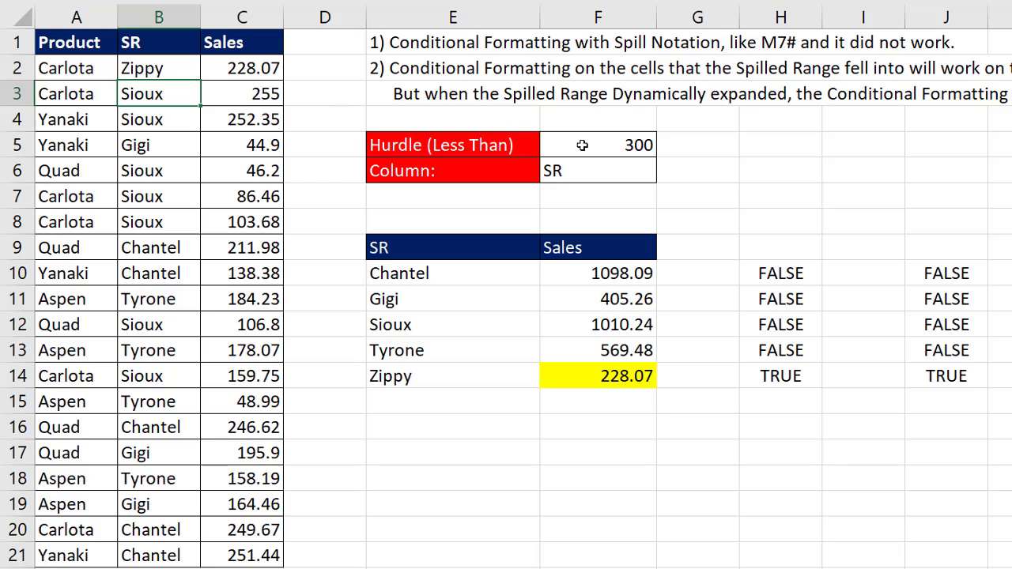
text(Bob)
key(Return)
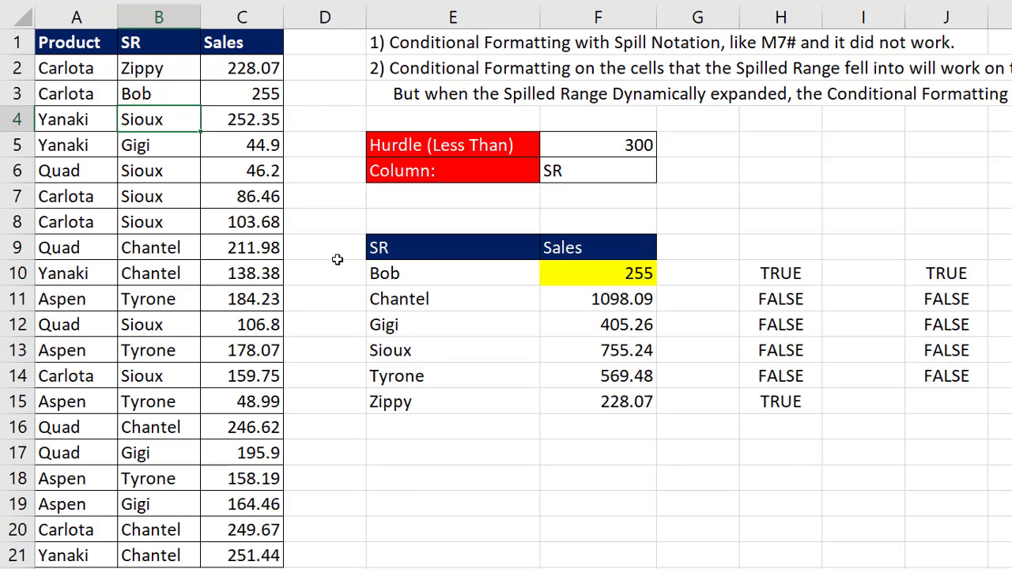
drag(386, 277, 612, 277)
drag(451, 400, 649, 397)
drag(585, 377, 581, 269)
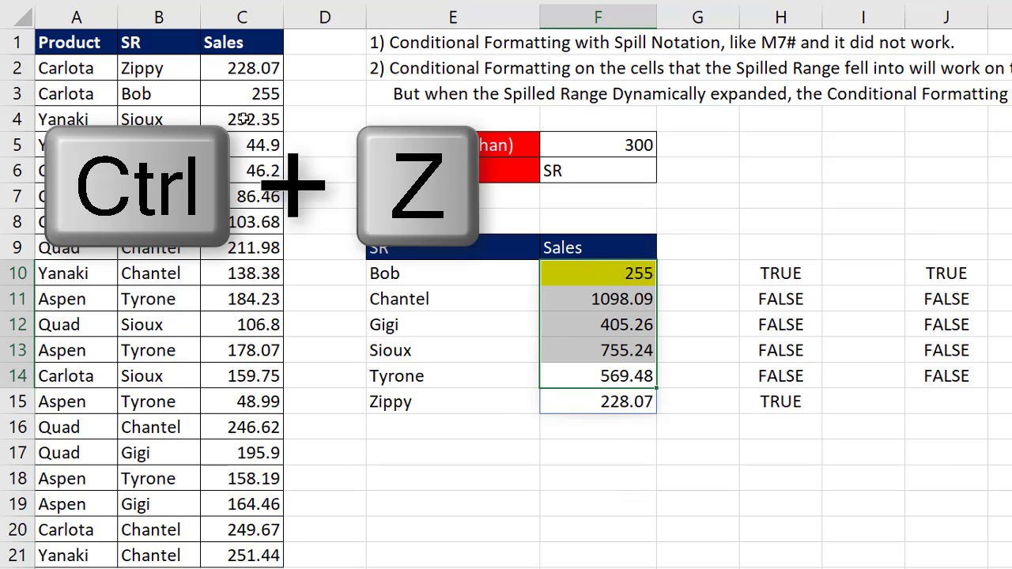
key(ctrl+z)
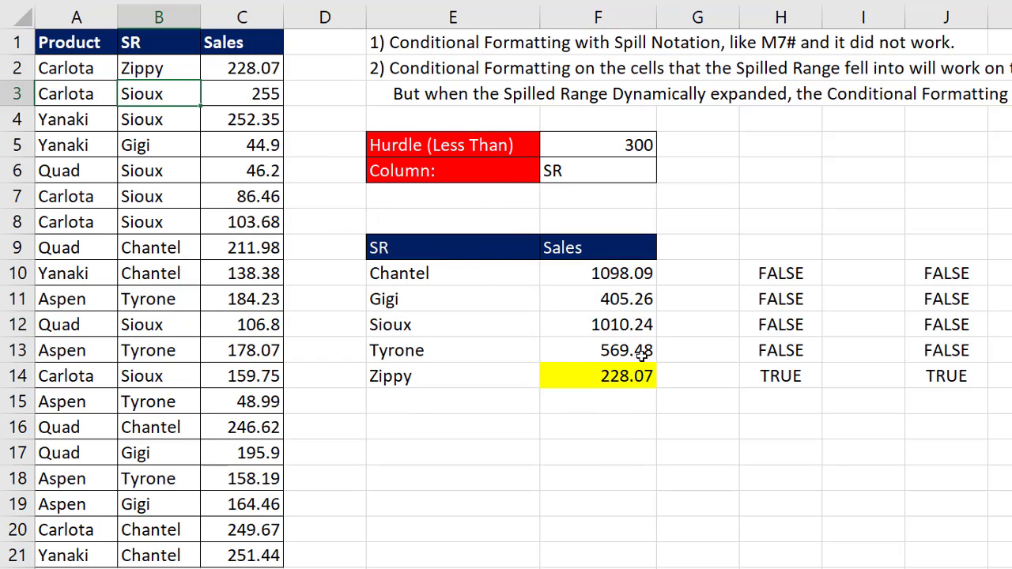
click(572, 274)
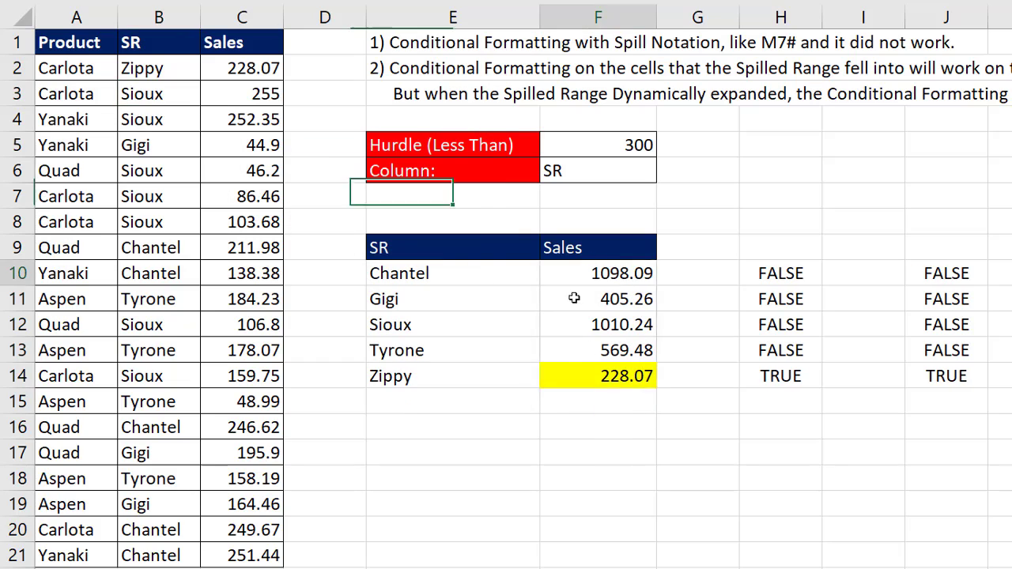
drag(577, 306, 589, 566)
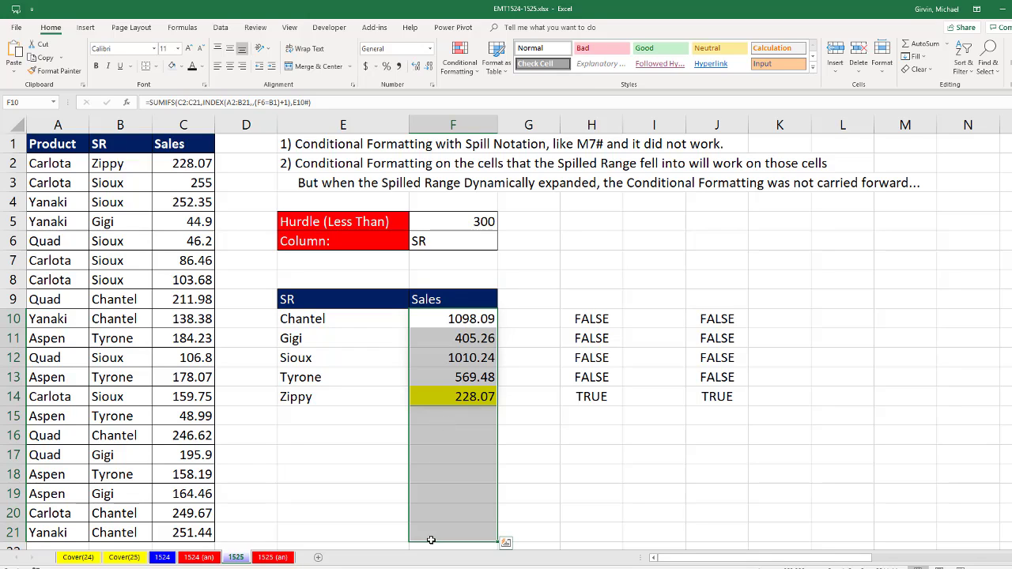
Step: Edit J10 into =AND(F10<$F$5,NOT(ISBLANK(F10)))
double_click(698, 318)
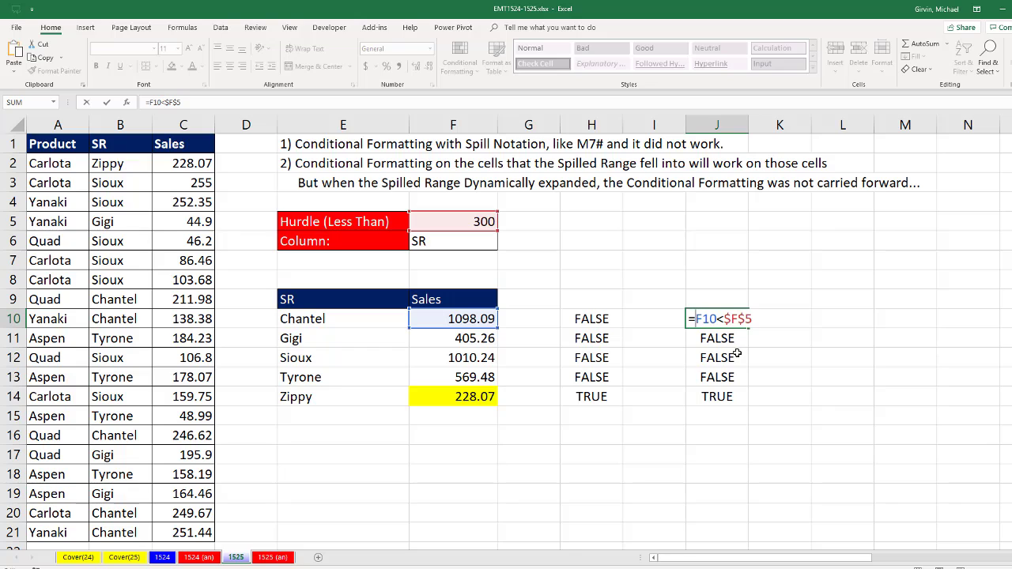
text(and)
key(Tab)
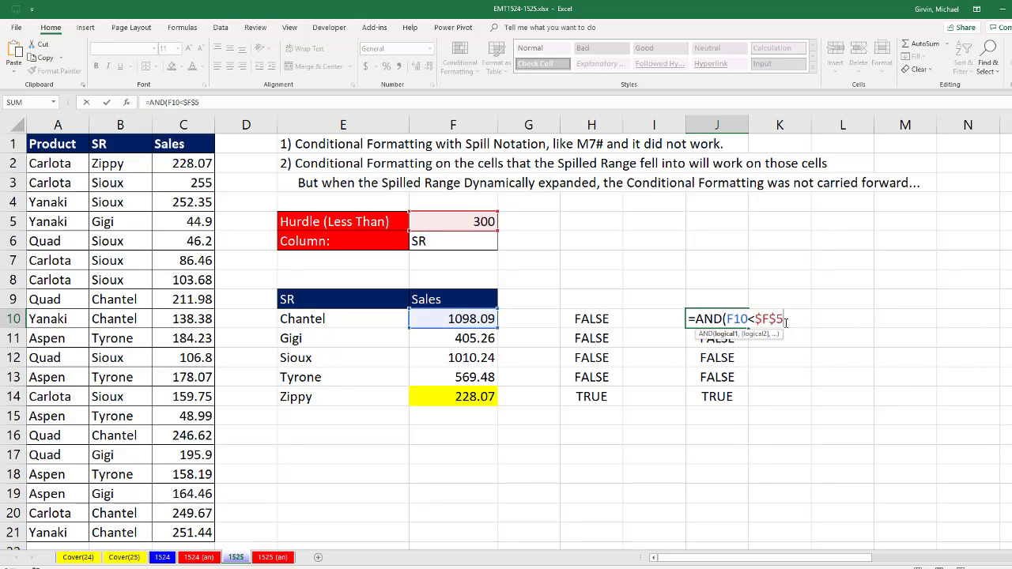
text(,NOT(ISB)
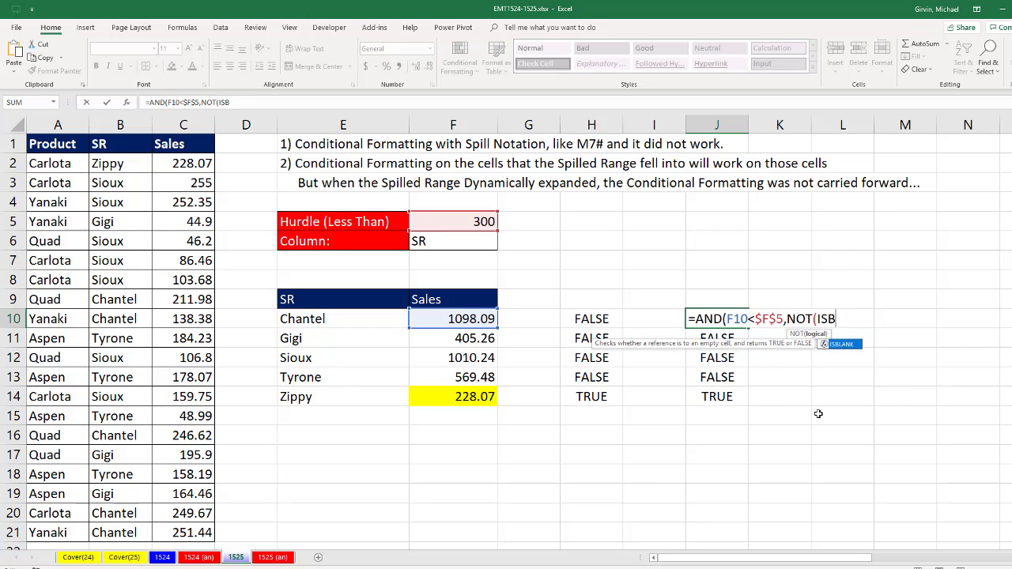
key(Tab)
click(473, 318)
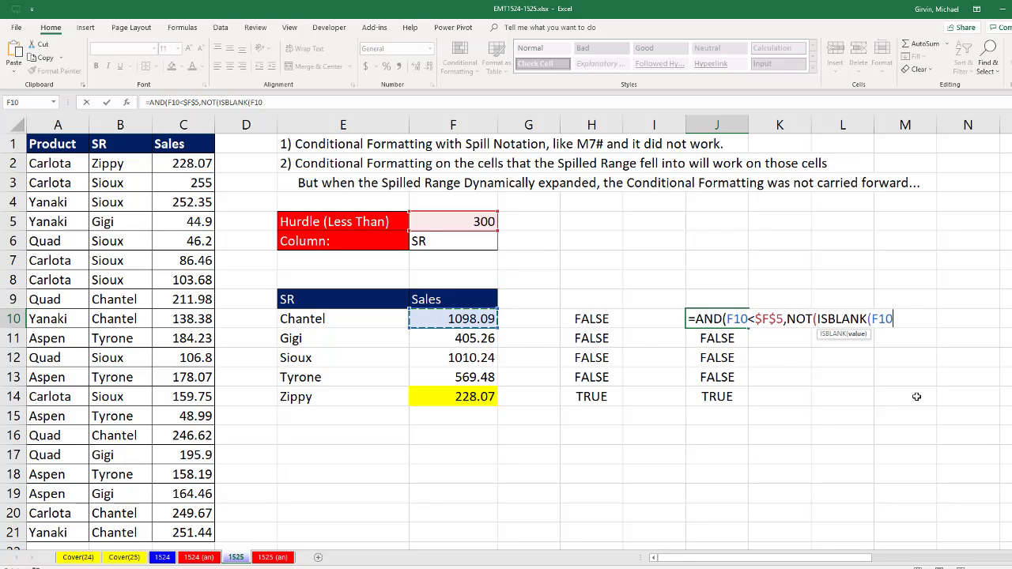
text())))
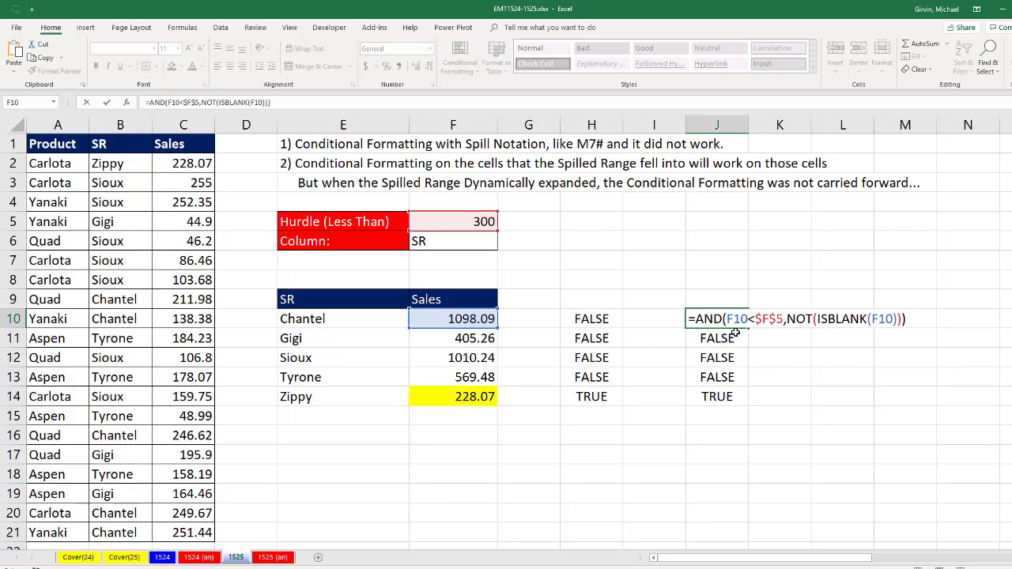
Step: Copy the AND formula text, fill J10 down to J21, and select Sales from F10 downward
drag(696, 319, 973, 322)
key(ctrl+c)
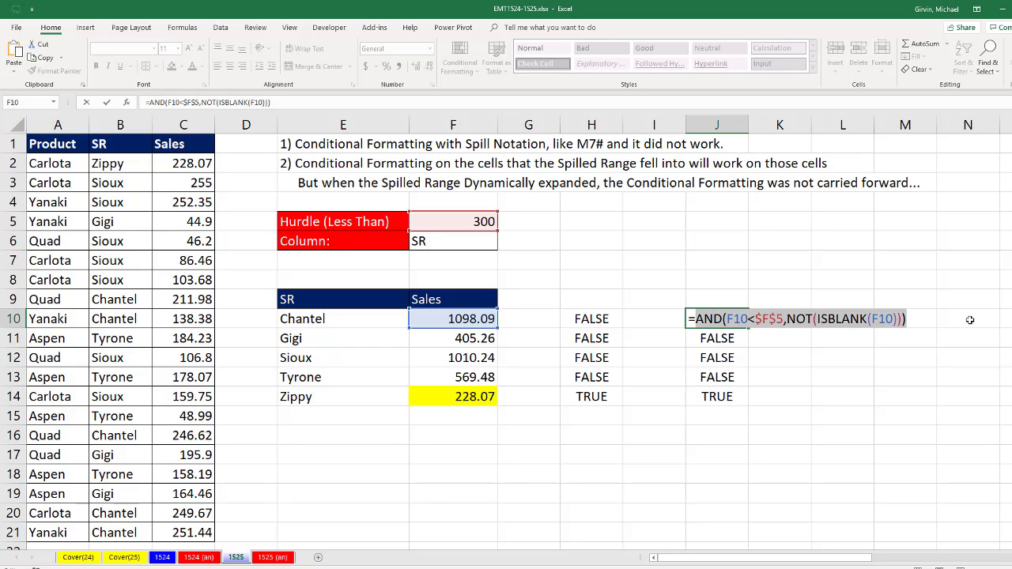
key(ctrl+Return)
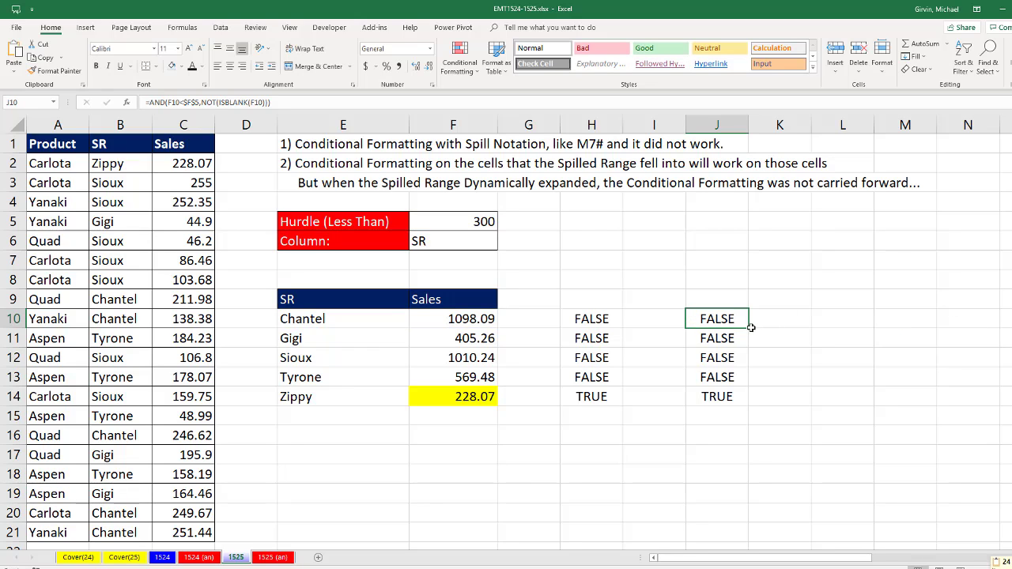
drag(749, 327, 749, 537)
drag(439, 319, 445, 526)
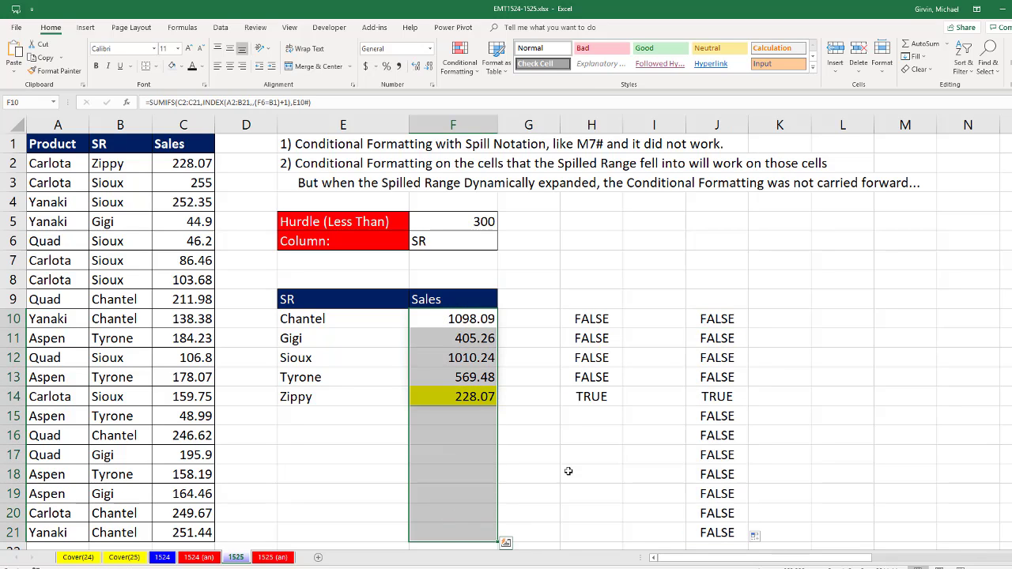
Step: Delete the old F10<$F$5 rule in the Conditional Formatting Rules Manager
key(alt+o)
key(d)
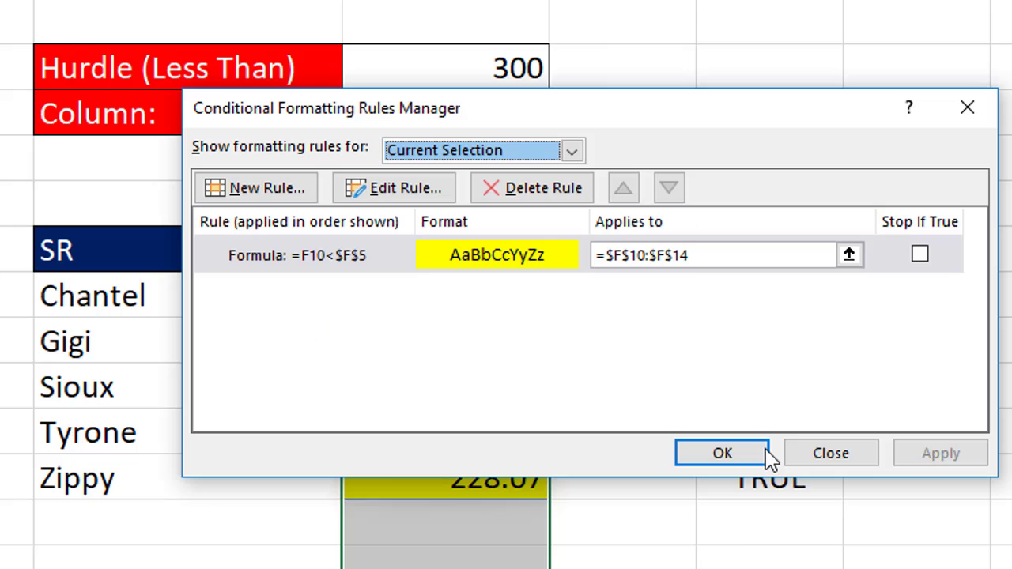
click(415, 303)
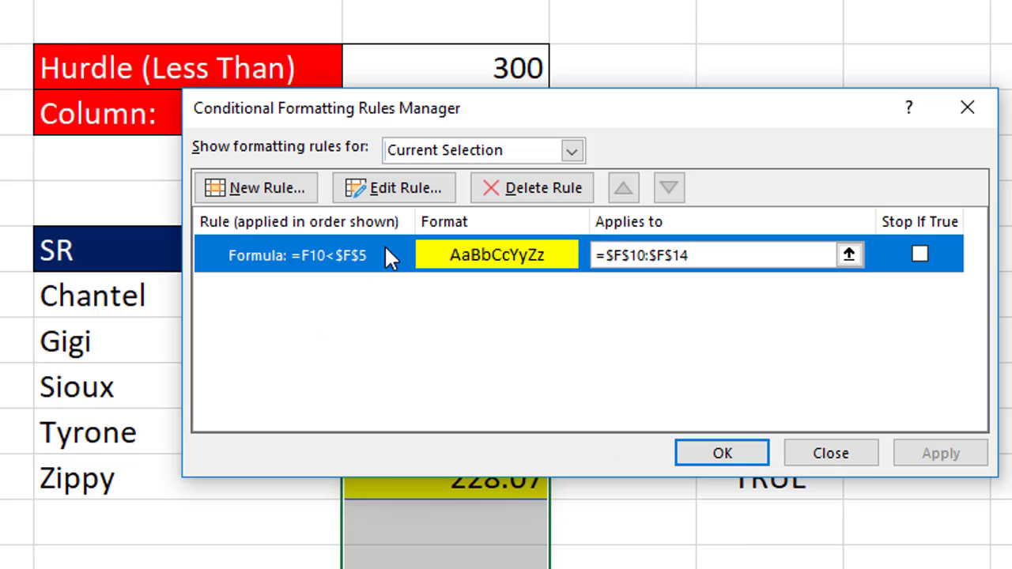
click(492, 187)
Step: Add a yellow-fill rule using =AND(F10<$F$5,NOT(ISBLANK(F10)))
click(280, 190)
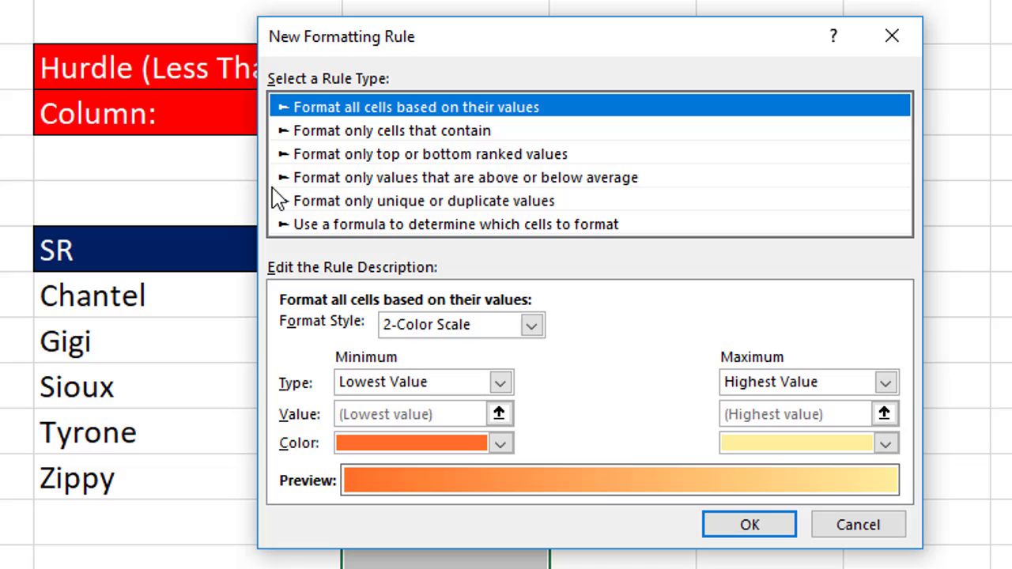
click(429, 227)
key(Tab)
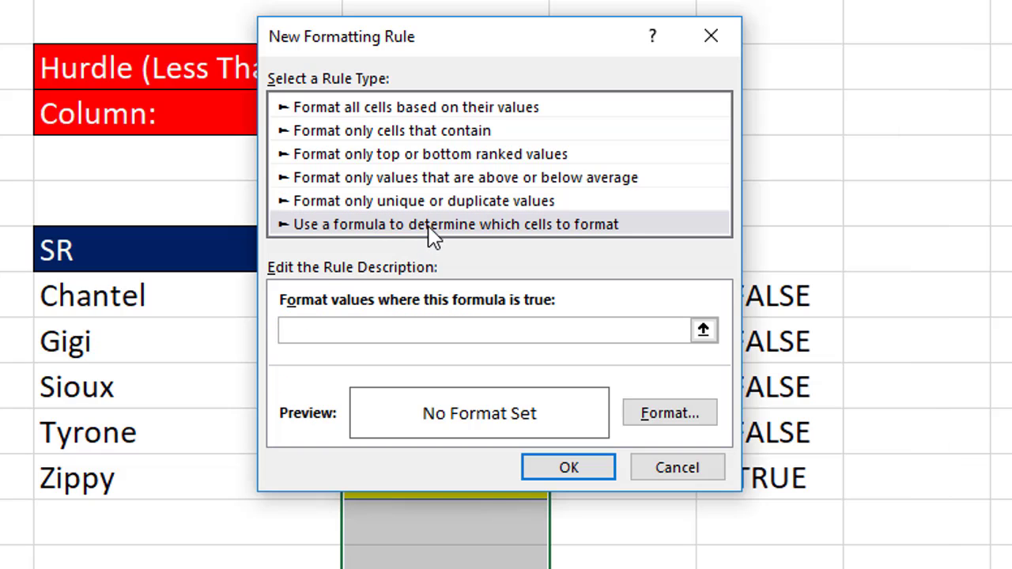
key(ctrl+v)
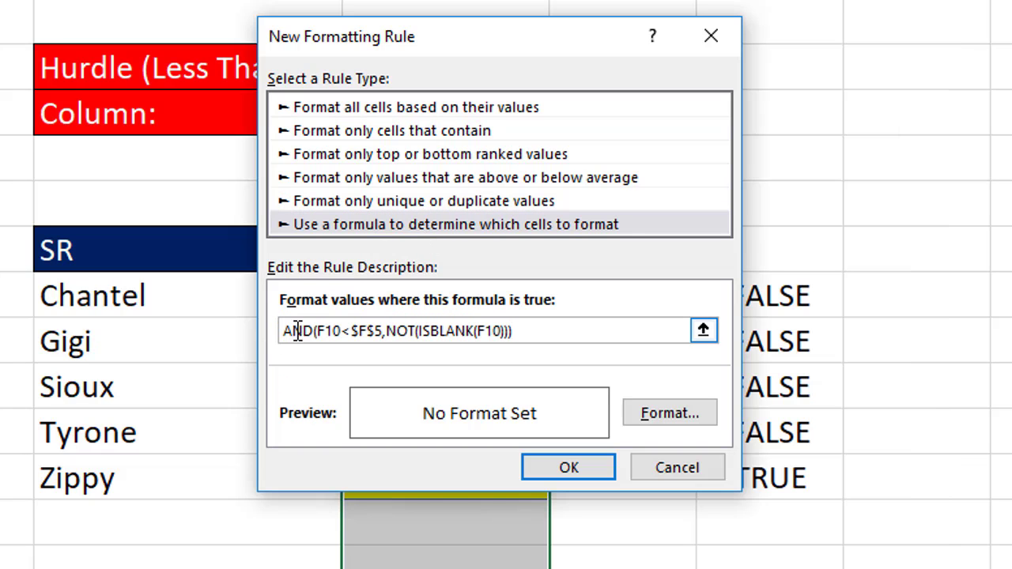
click(284, 331)
text(=)
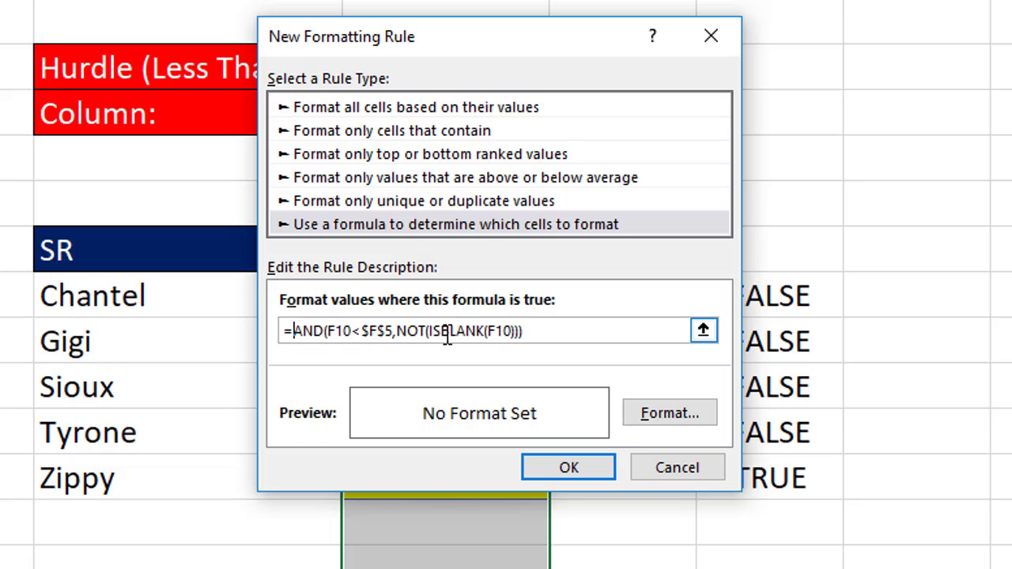
click(678, 412)
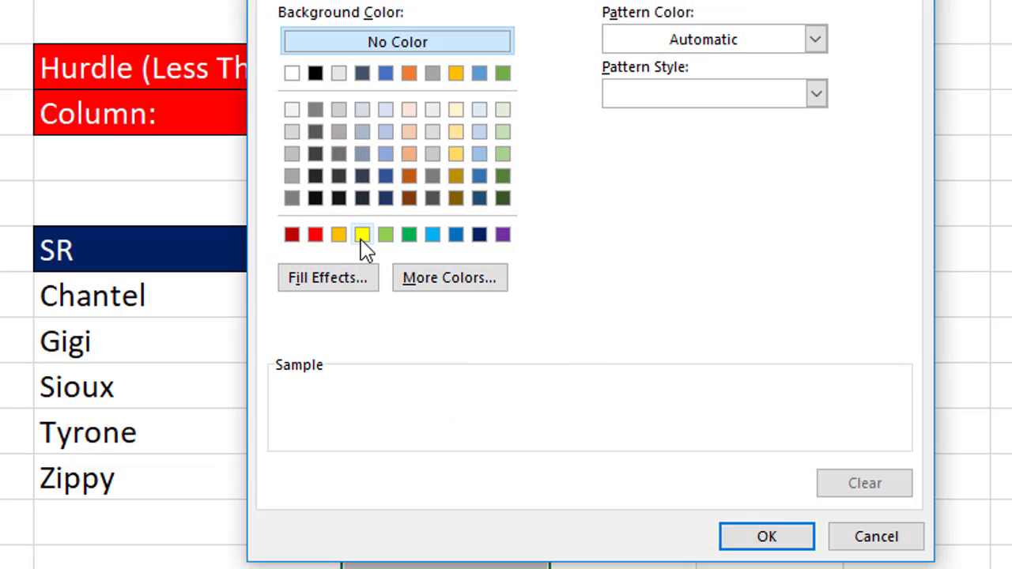
click(361, 234)
click(794, 535)
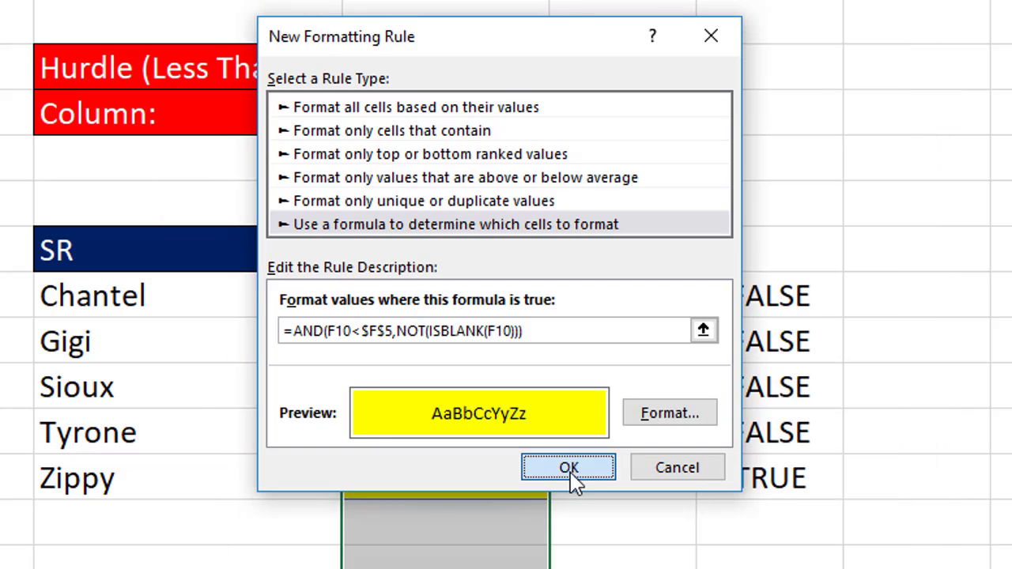
click(571, 473)
Step: Apply the rules, set B3 to Bob so Bob's 255 turns yellow, then review H10 and J10
click(572, 384)
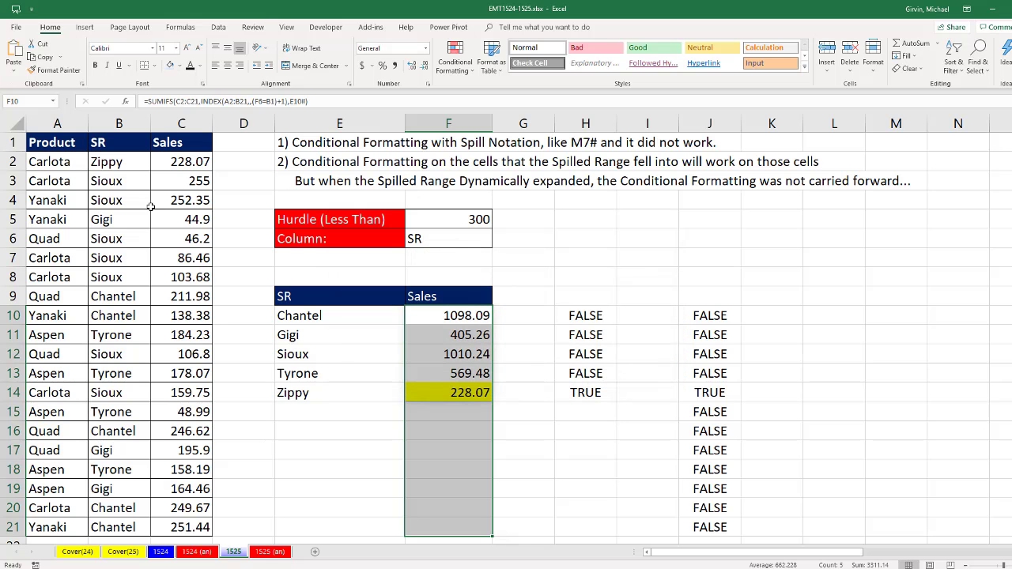
click(117, 178)
text(Bob)
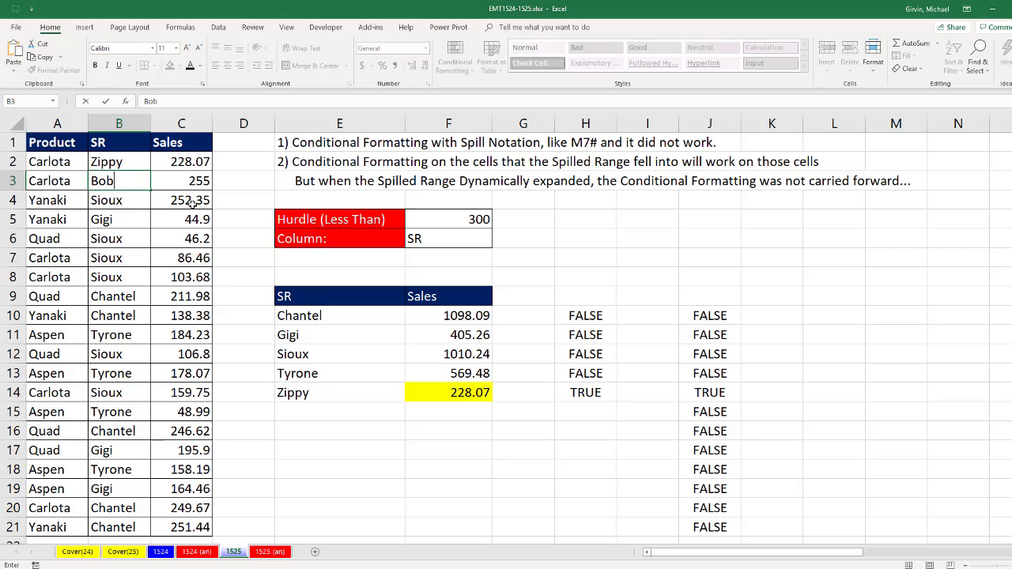
key(Return)
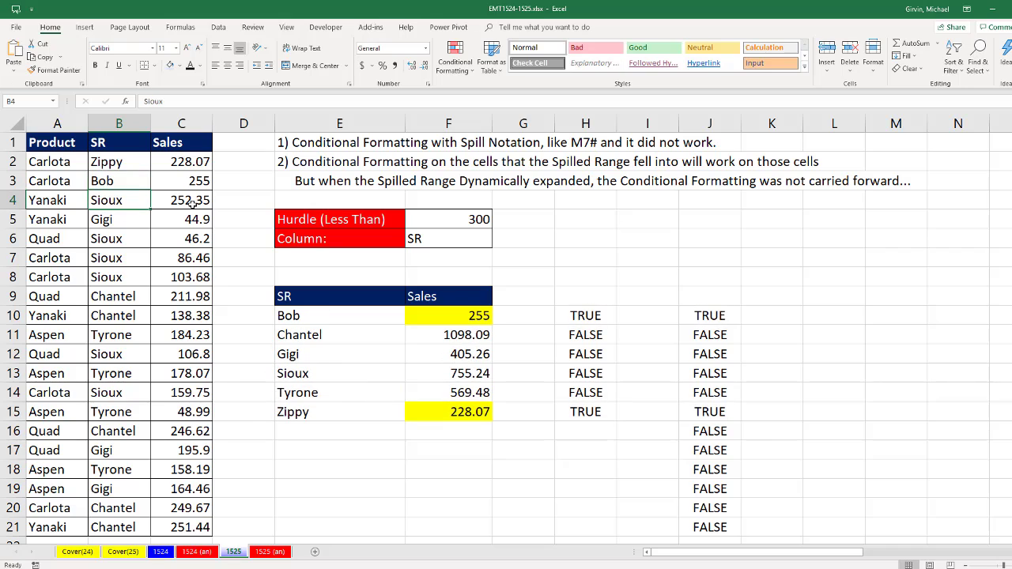
double_click(575, 315)
key(Escape)
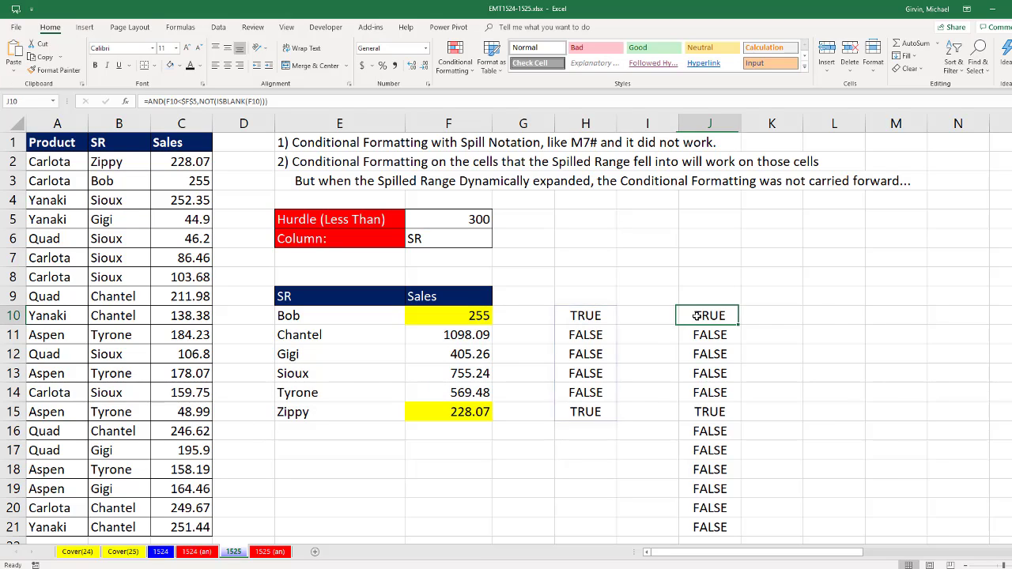